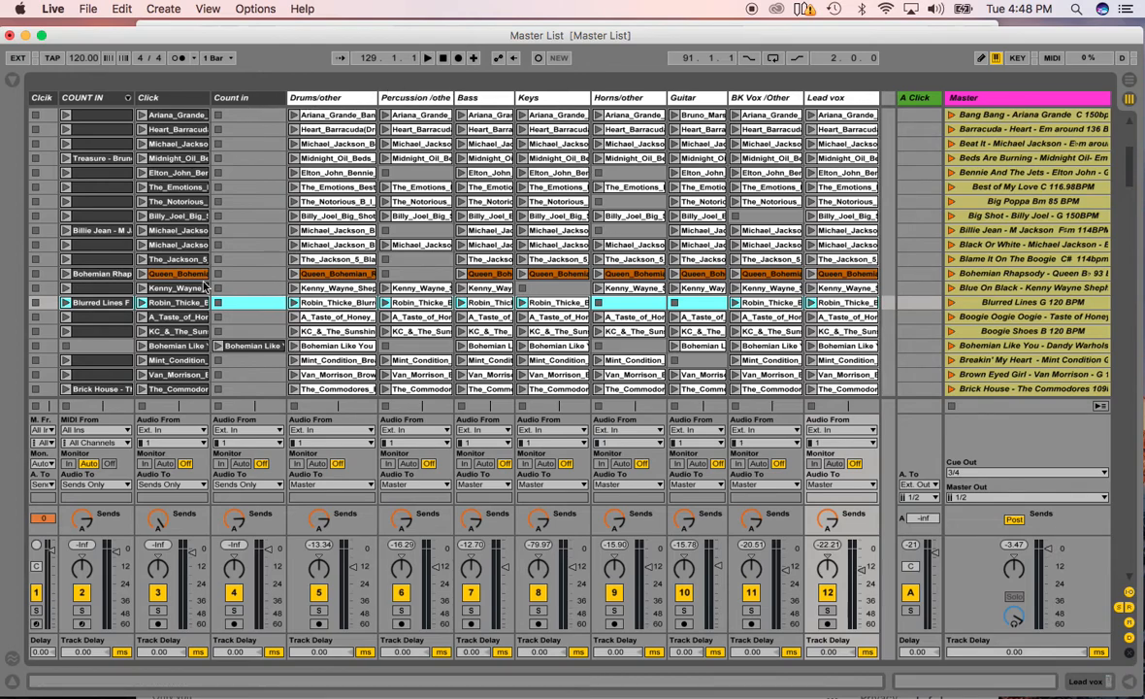
Step: Launch the Blurred Lines G 120 BPM scene and stop playback after a short listen
left_click(847, 303)
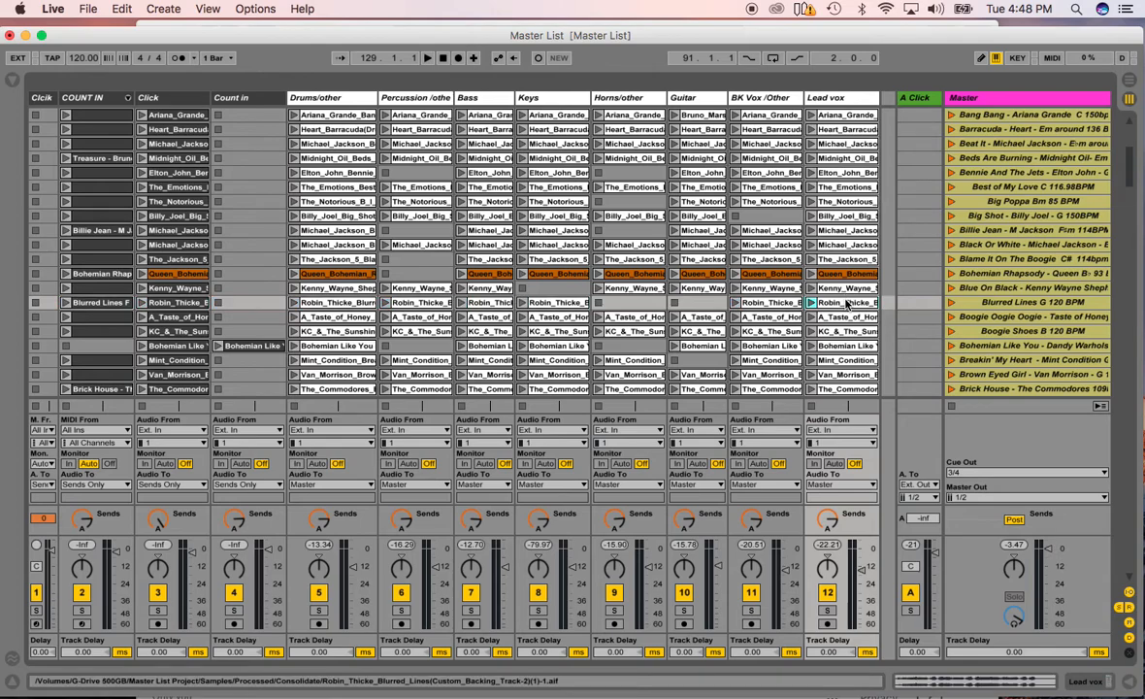
left_click(779, 304)
left_click(952, 303)
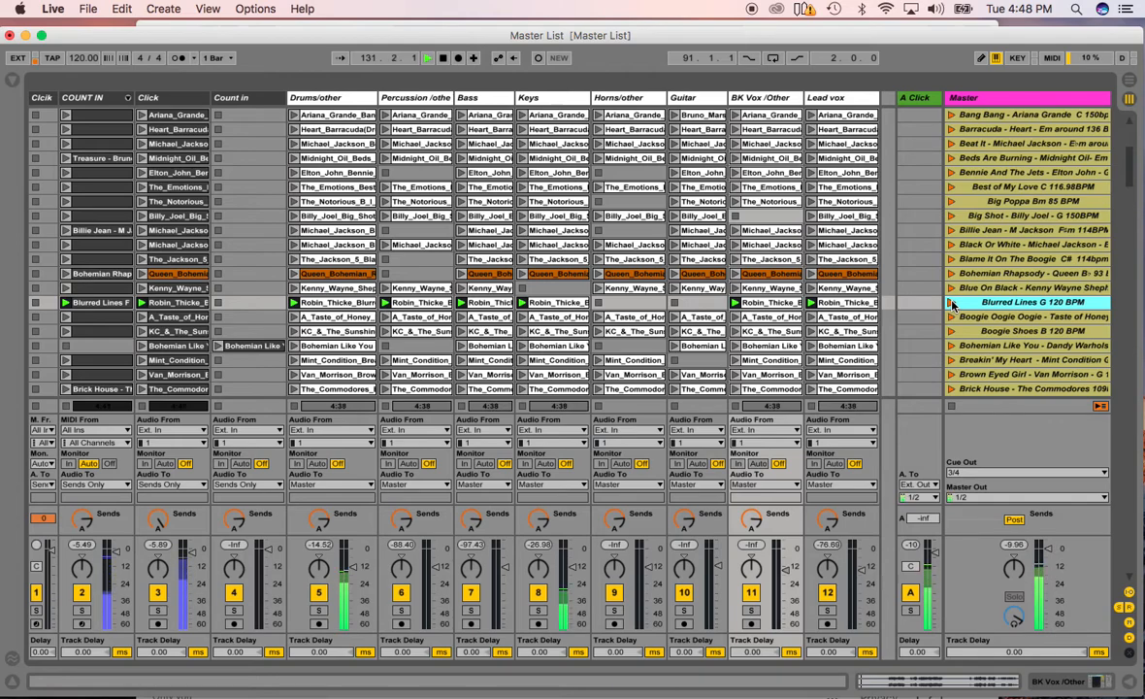
key("space")
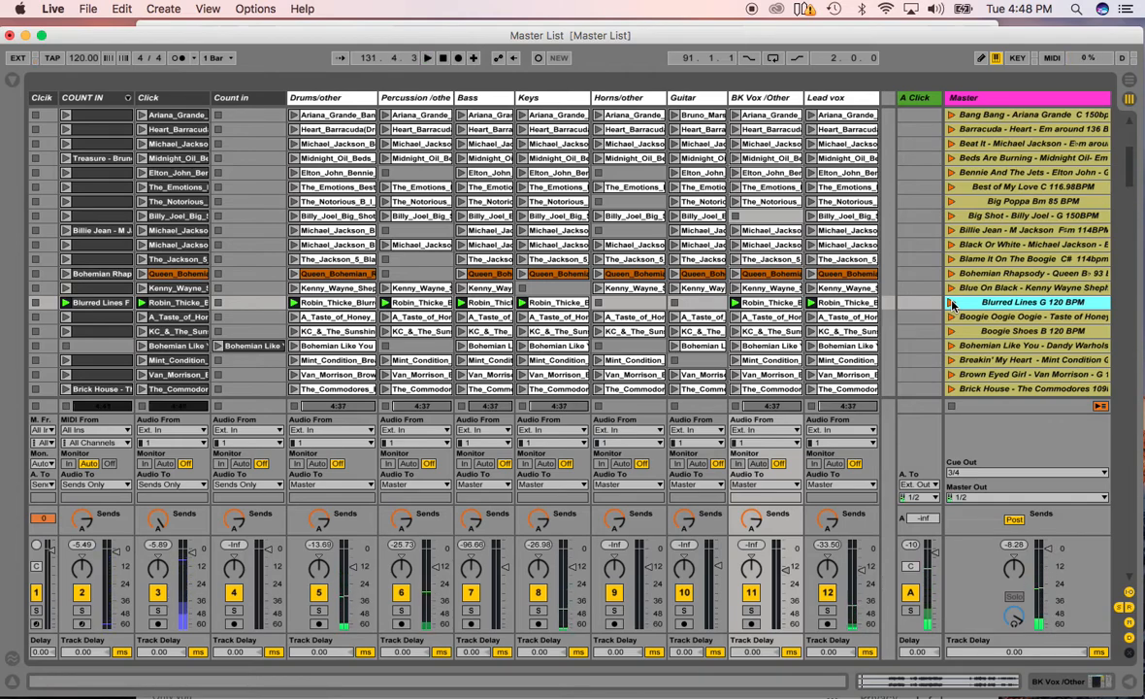
Step: Alternate between Session View and Arrangement View to compare the two layouts of the set
key("Tab")
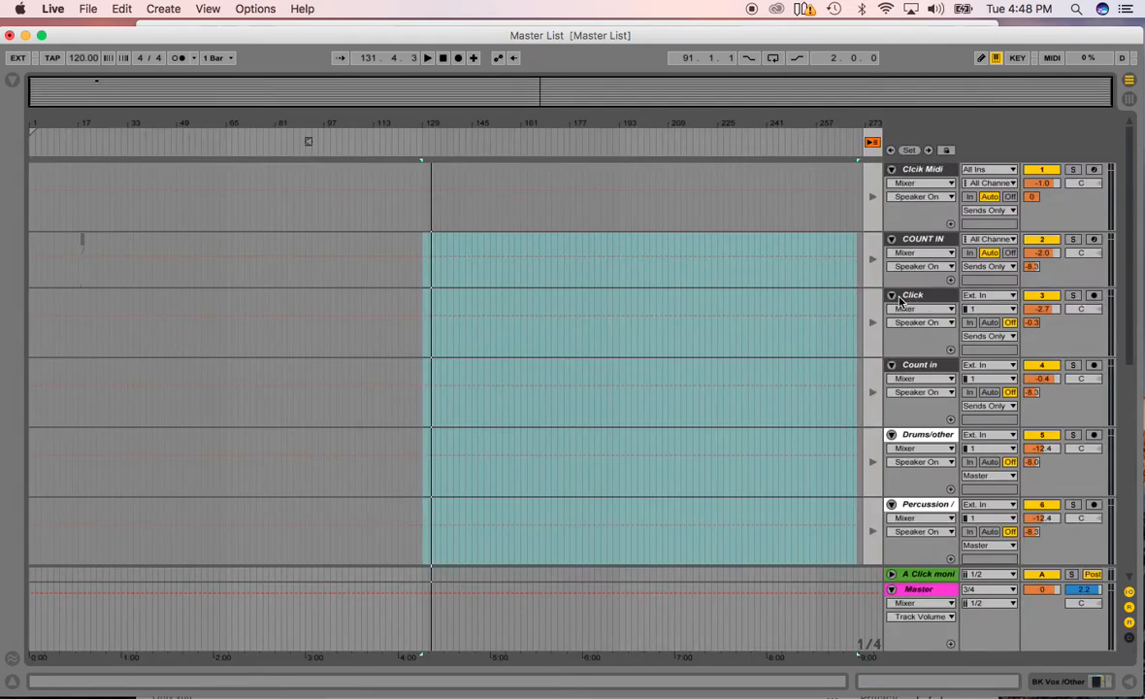
left_click(1130, 95)
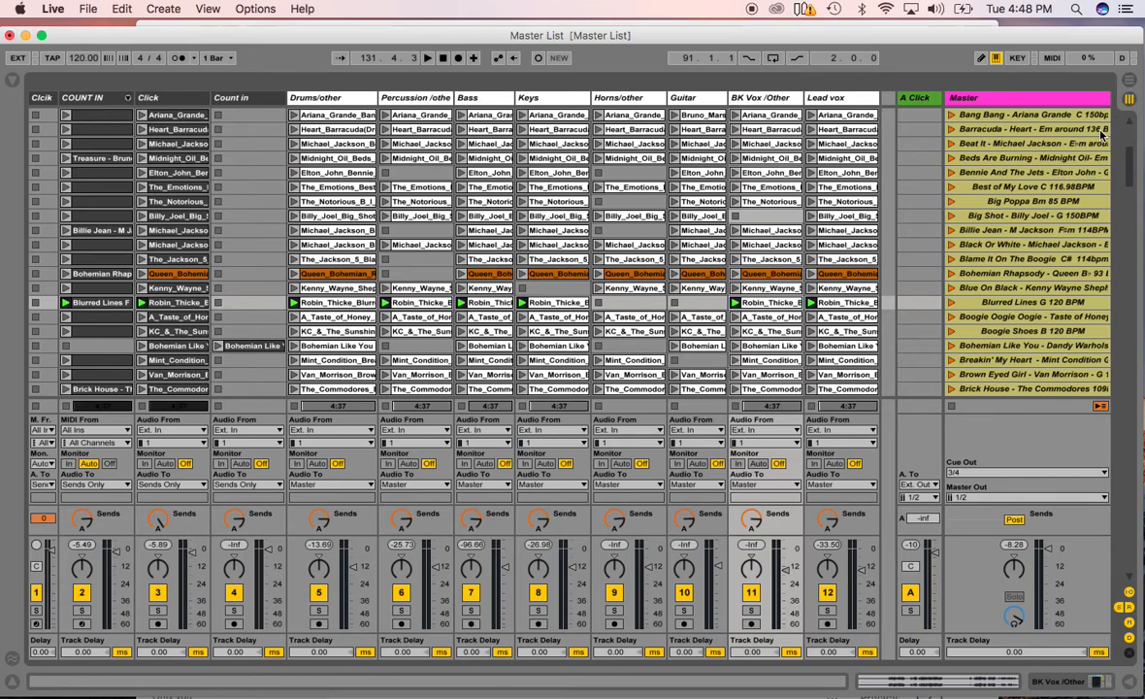
left_click(1129, 86)
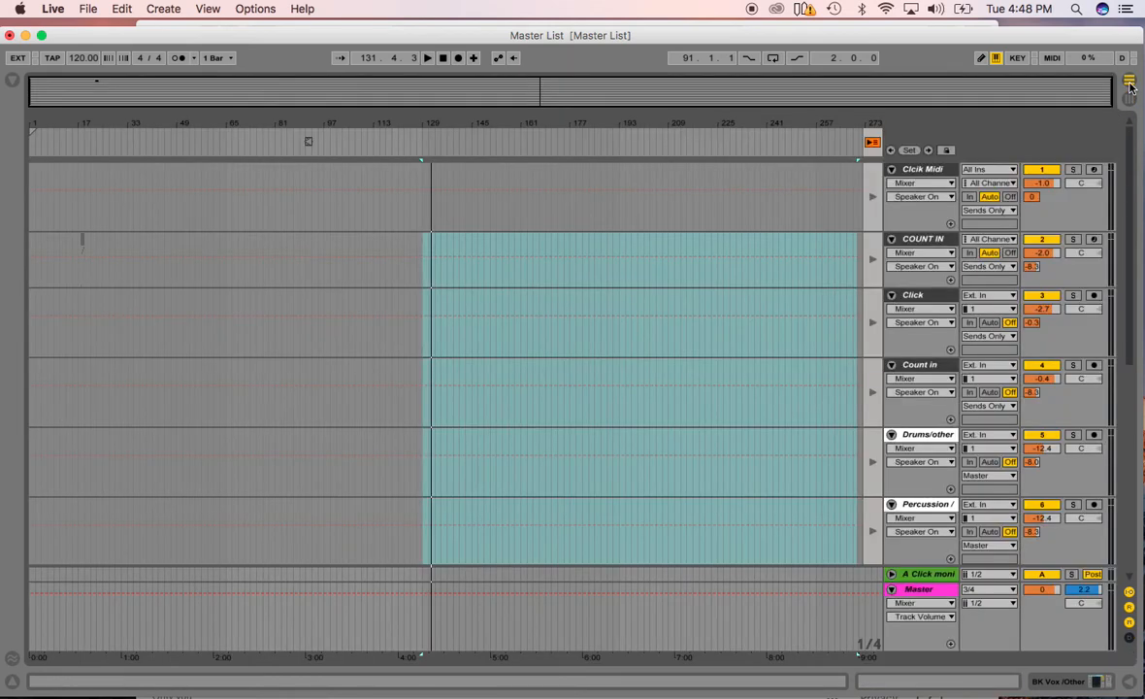
left_click(1130, 95)
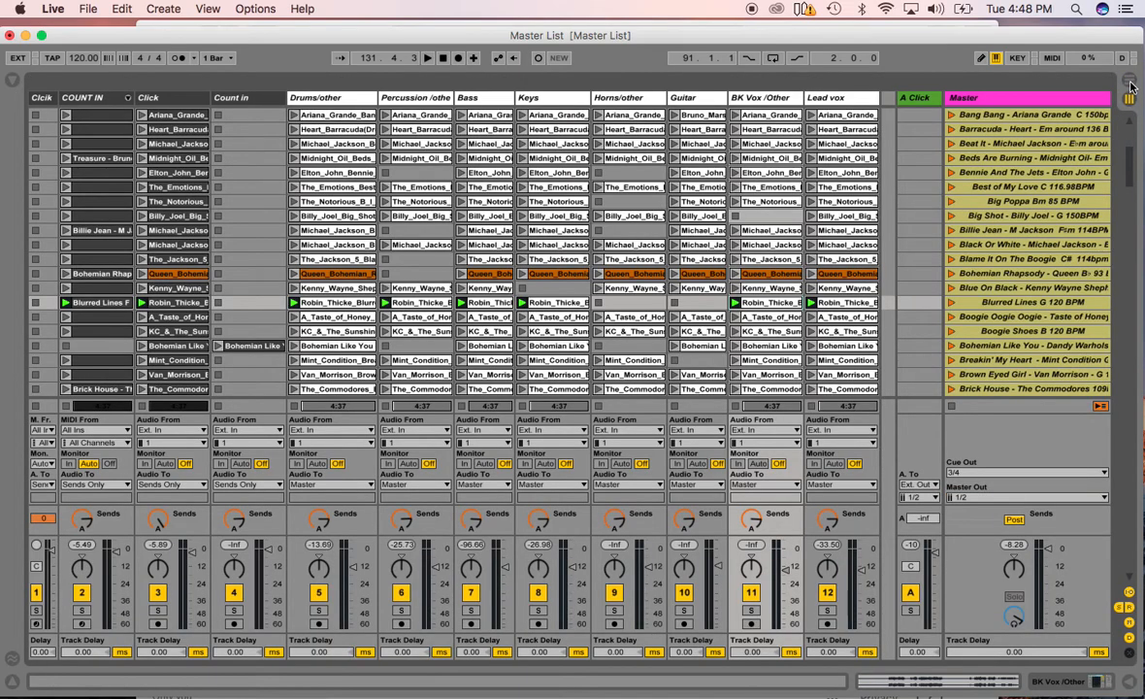
left_click(1129, 86)
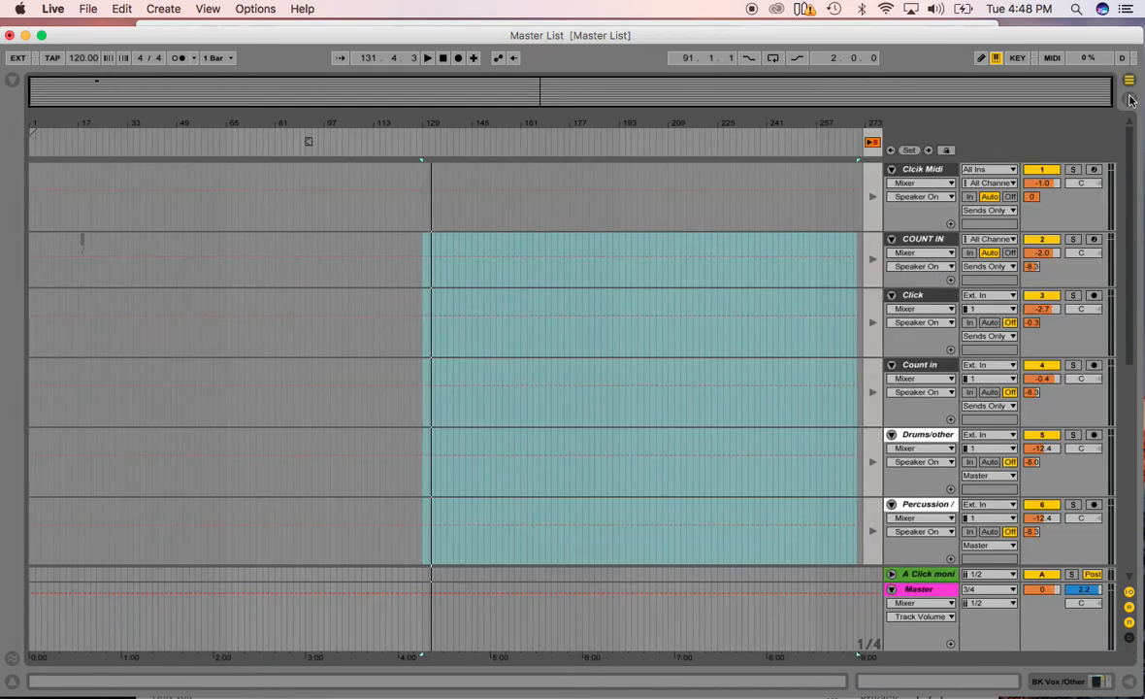
left_click(1129, 97)
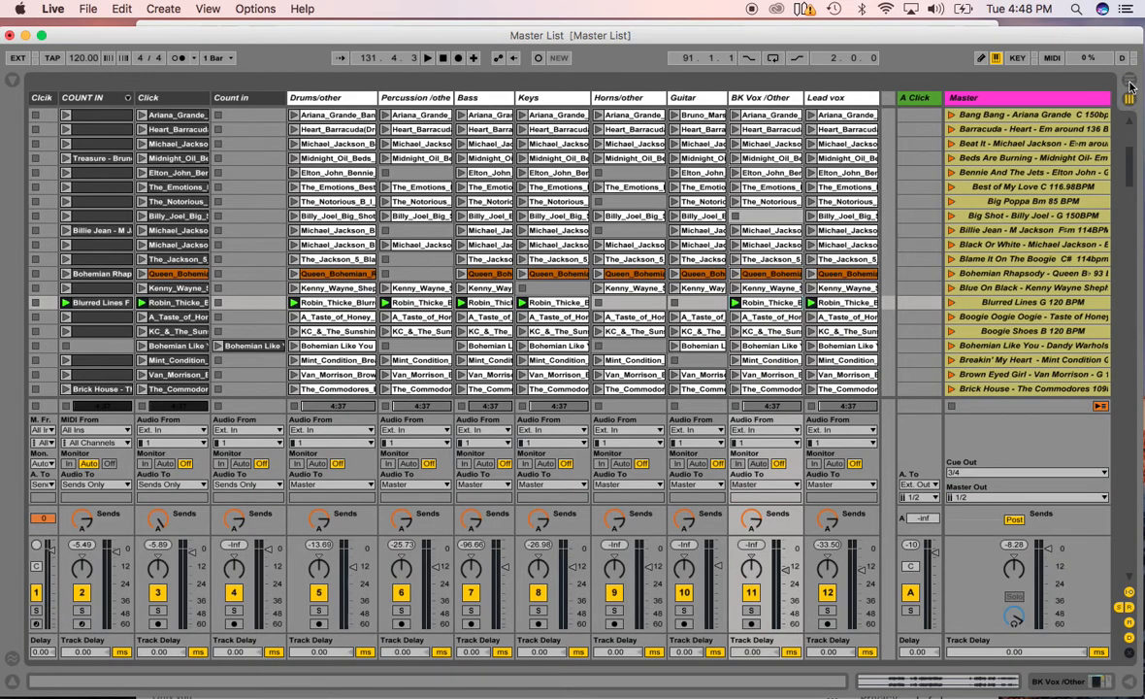
left_click(1129, 85)
left_click(1130, 99)
left_click(1130, 85)
left_click(1129, 99)
left_click(1129, 85)
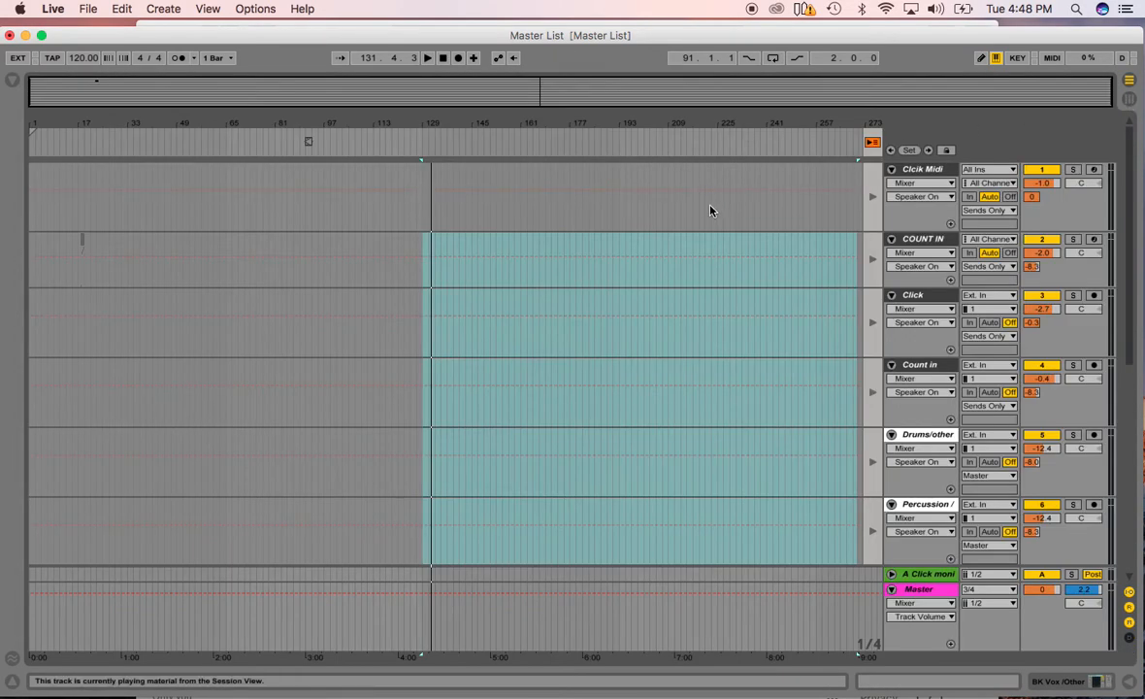
key("Tab")
key("Tab")
key("Tab")
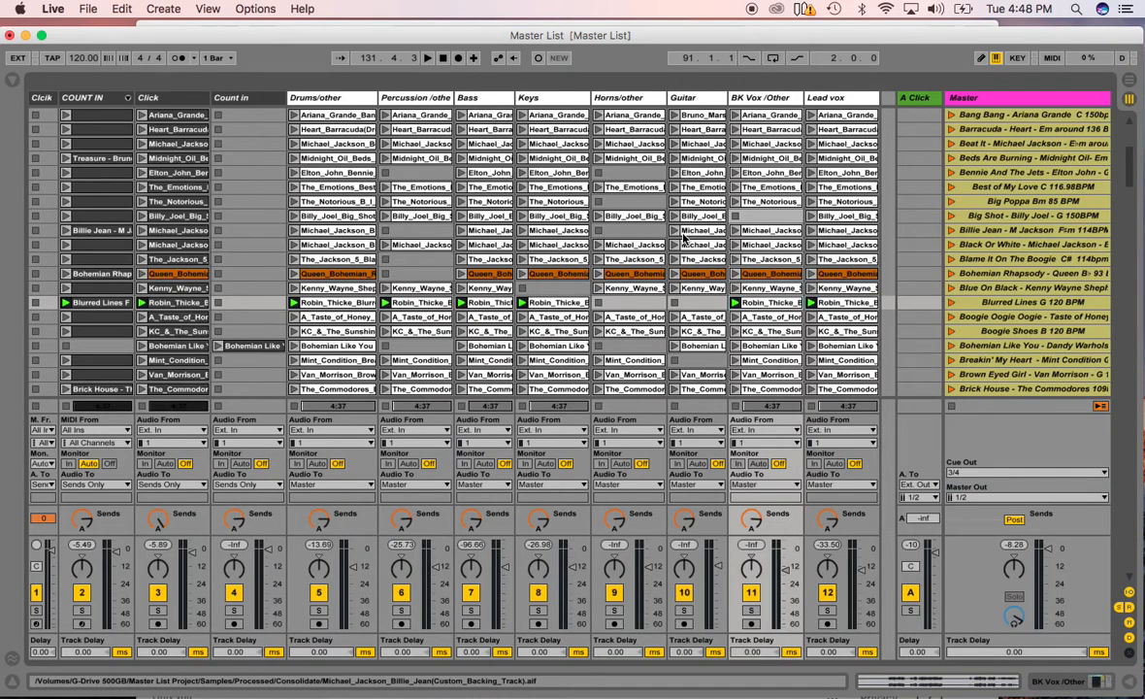
key("Tab")
key("Tab")
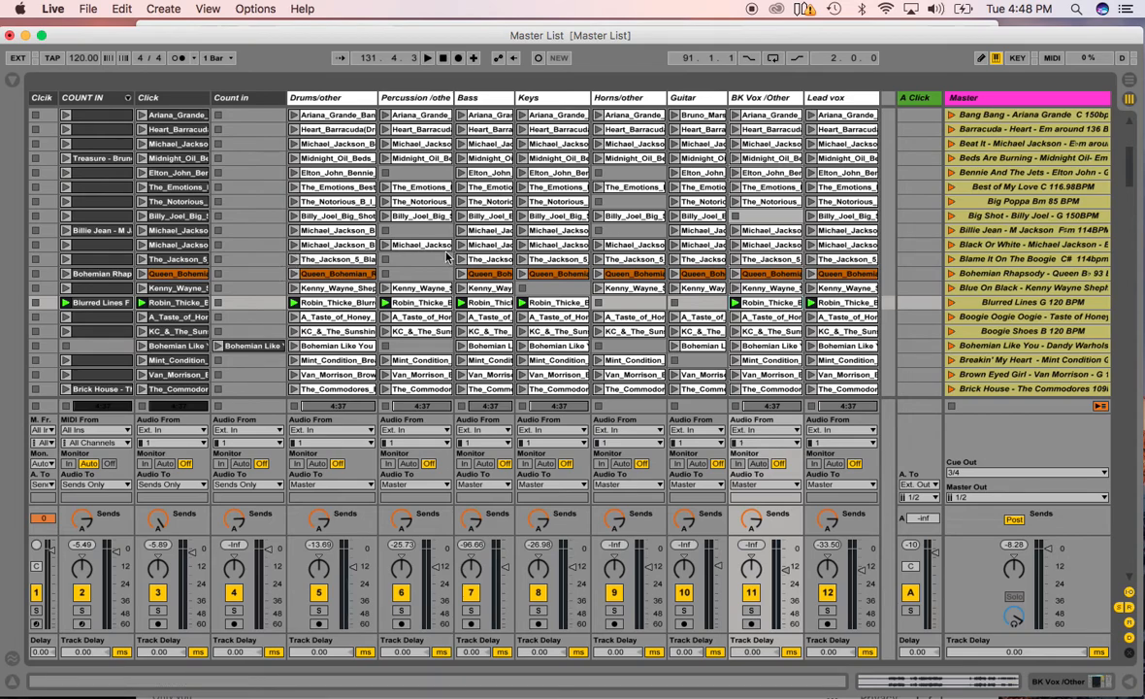
Step: Compare the COUNT IN, Click, Drums/other and remaining tracks down to Lead vox between Session View and Arrangement View
left_click(92, 101)
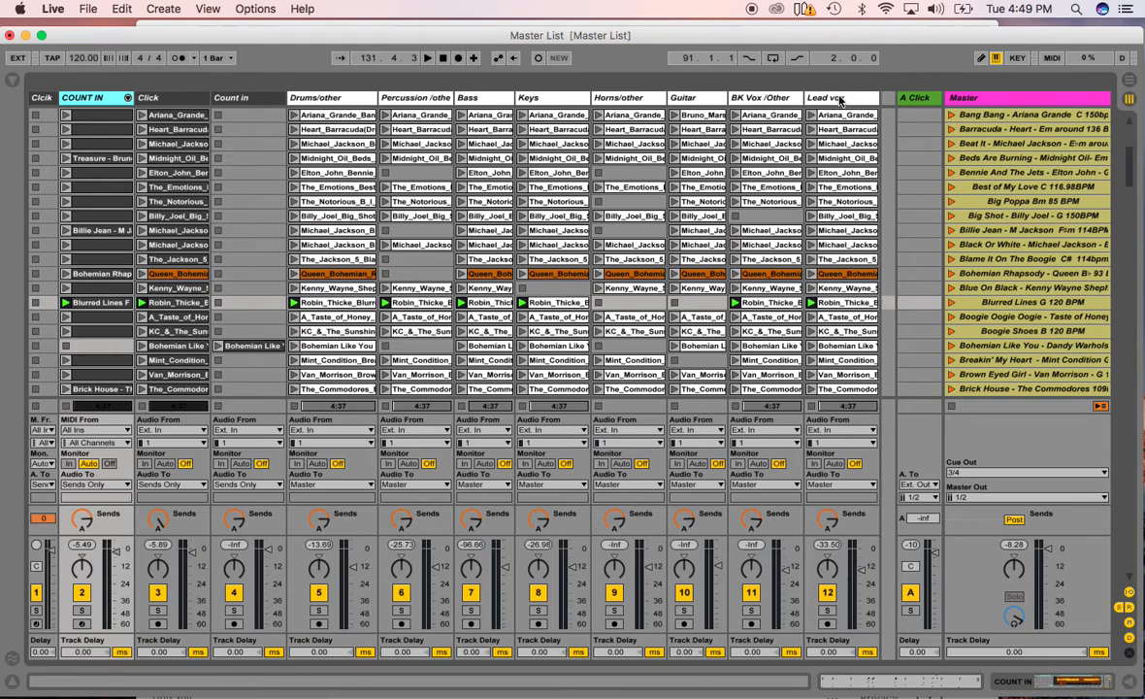
key("Tab")
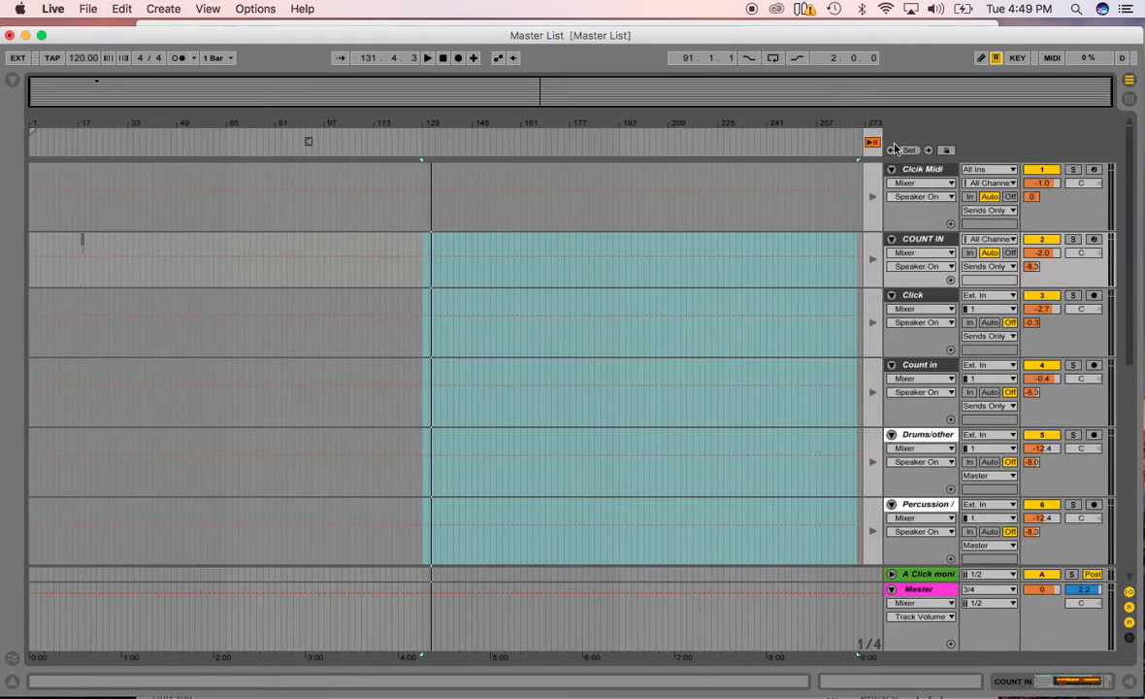
left_click(929, 241)
left_click(916, 295)
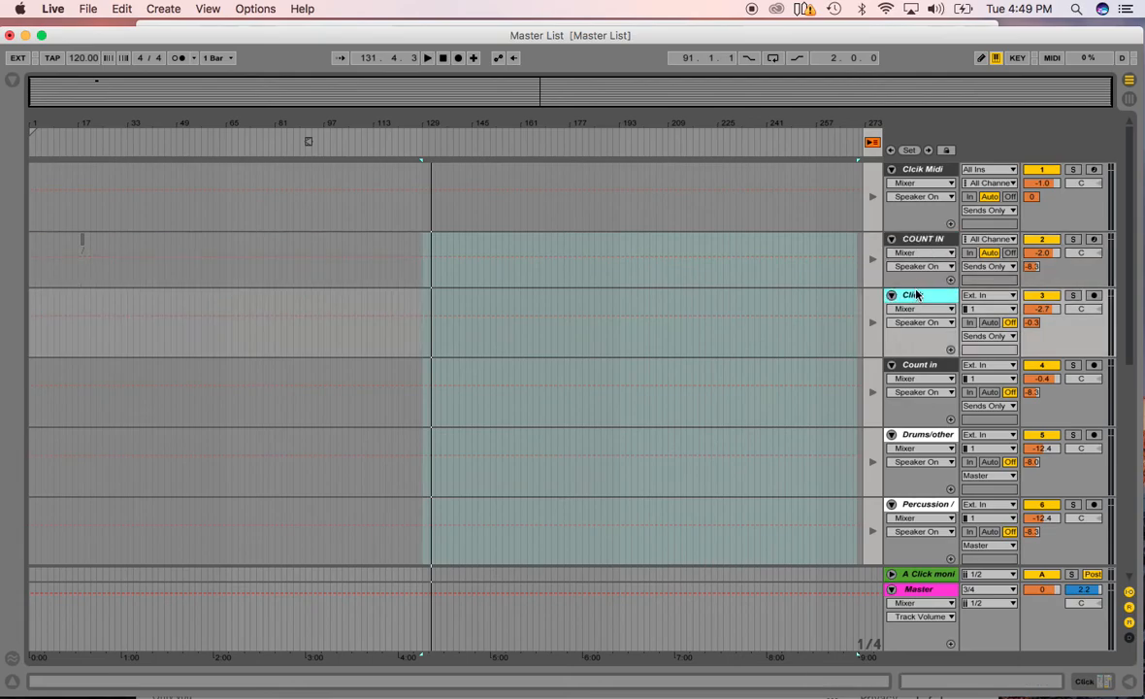
left_click(923, 440)
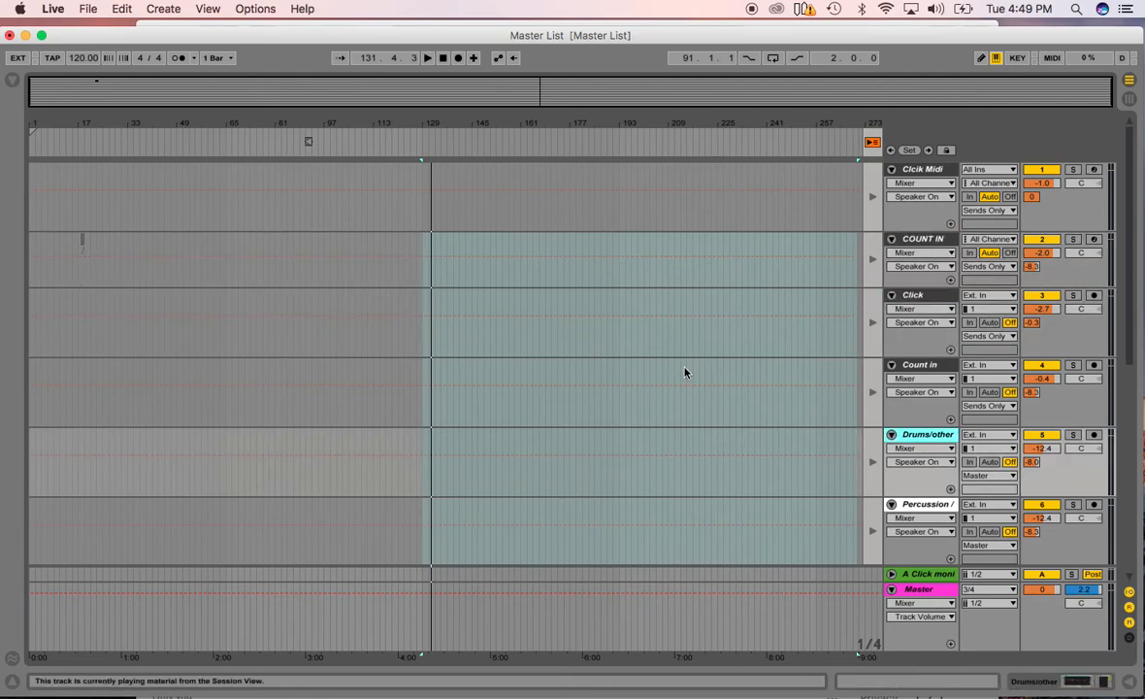
key("Tab")
key("Tab")
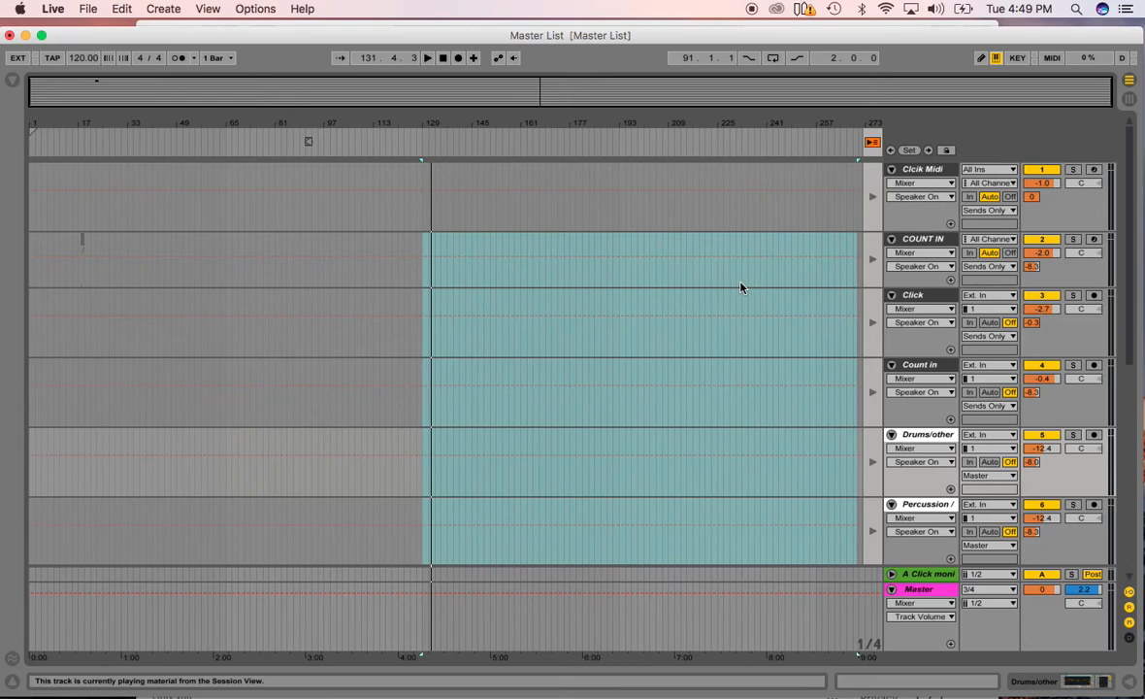
scroll(783, 267, "down", 5)
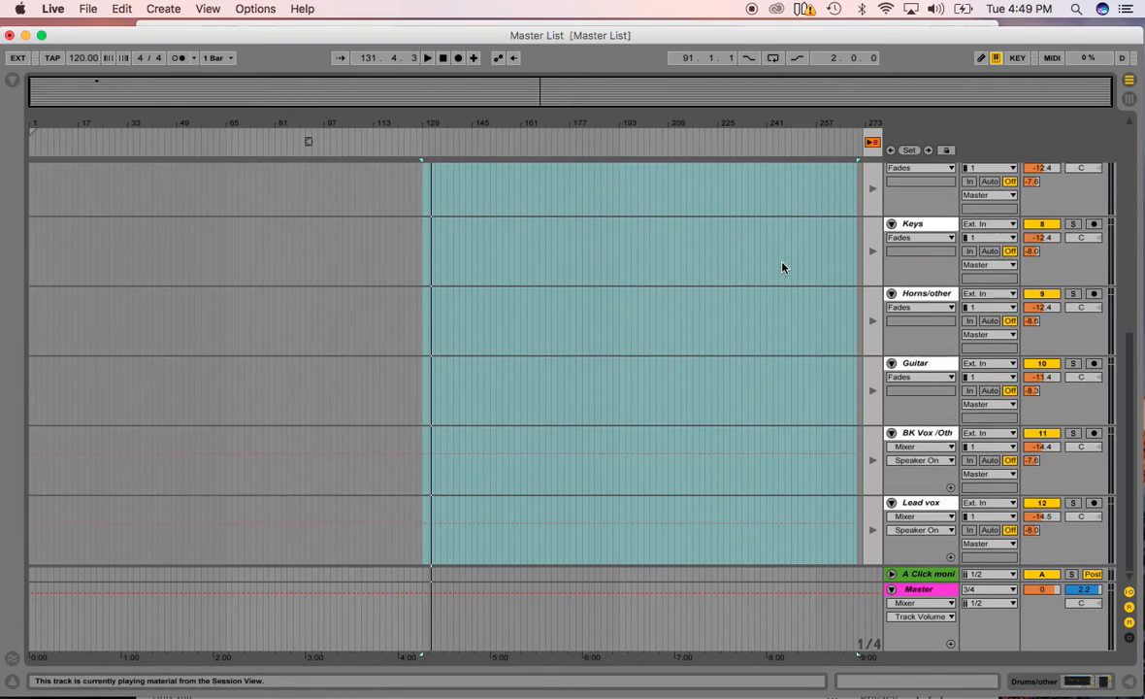
scroll(783, 267, "up", 5)
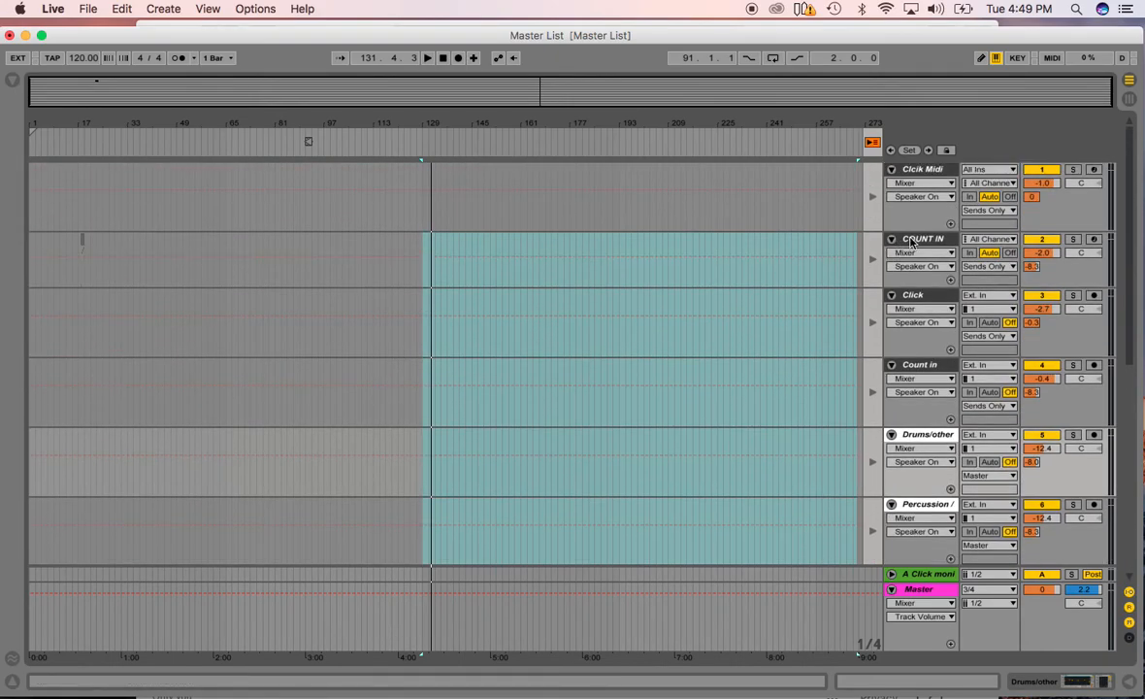
Step: Select the COUNT IN track and set the arrangement's fixed grid to 1/4
left_click(915, 241)
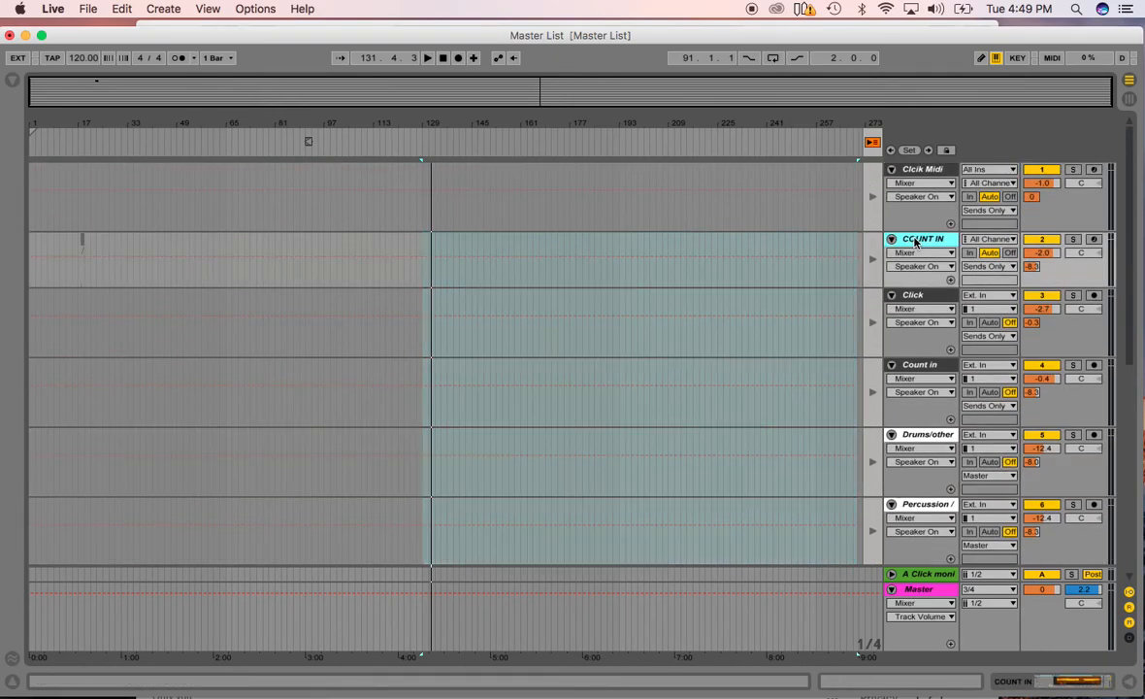
right_click(478, 275)
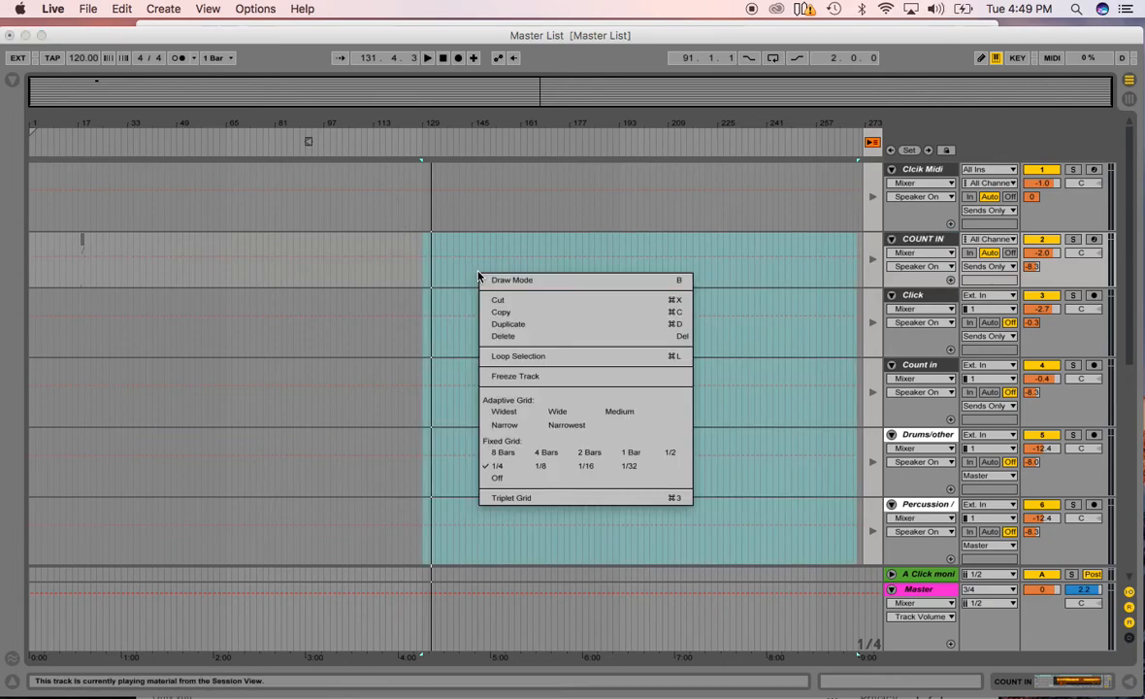
left_click(497, 466)
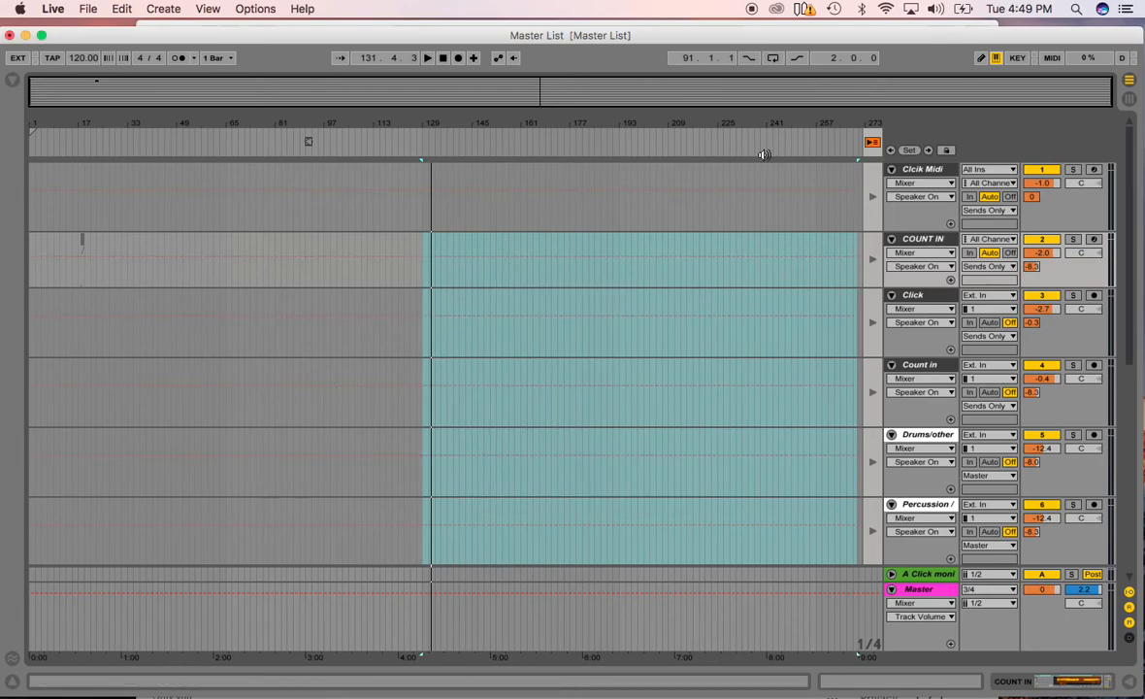
Step: Copy the whole row of Blurred Lines clips, COUNT IN through Lead vox, from Session View into the arrangement at 65.2.1
key("Tab")
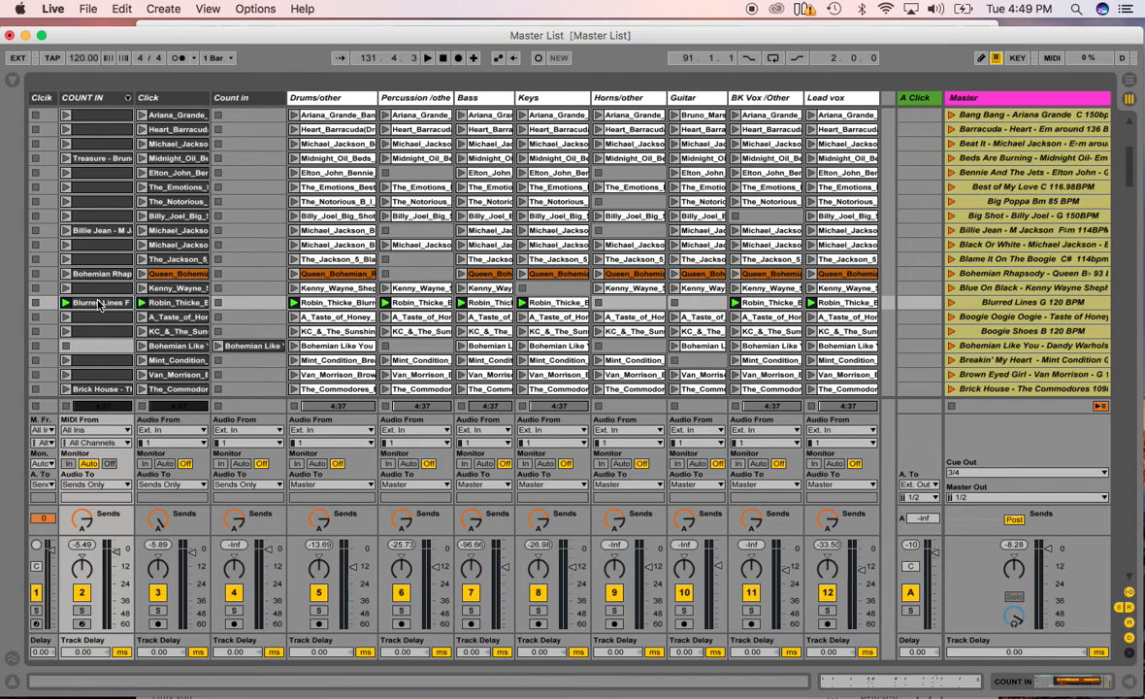
left_click(842, 303)
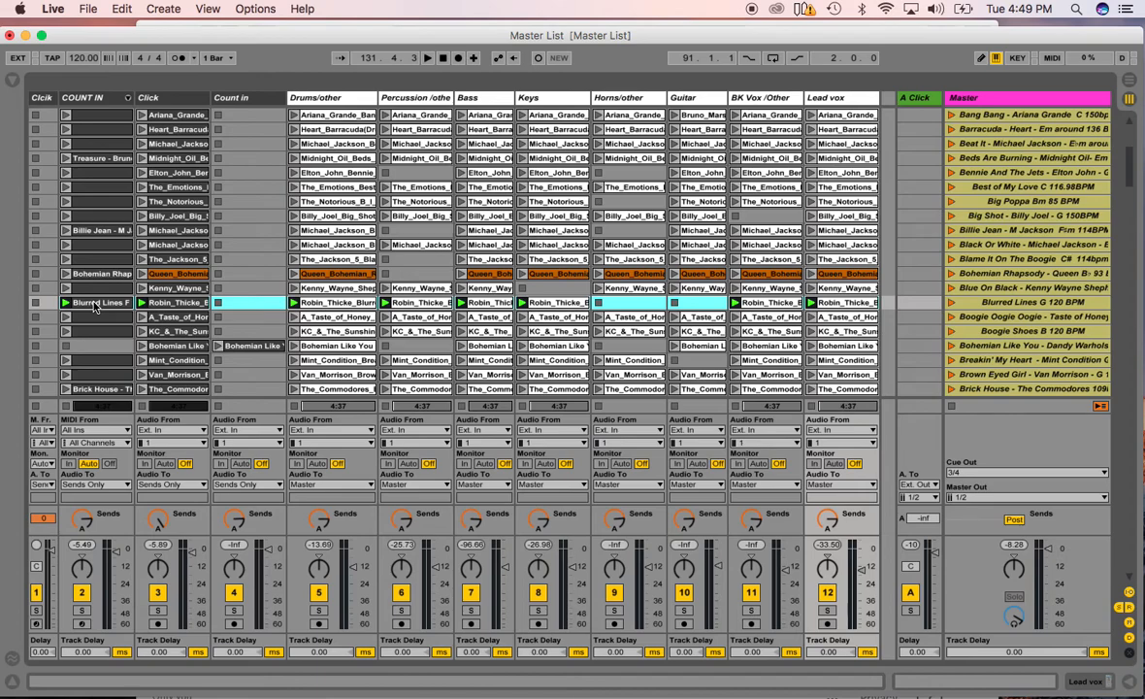
key("Tab")
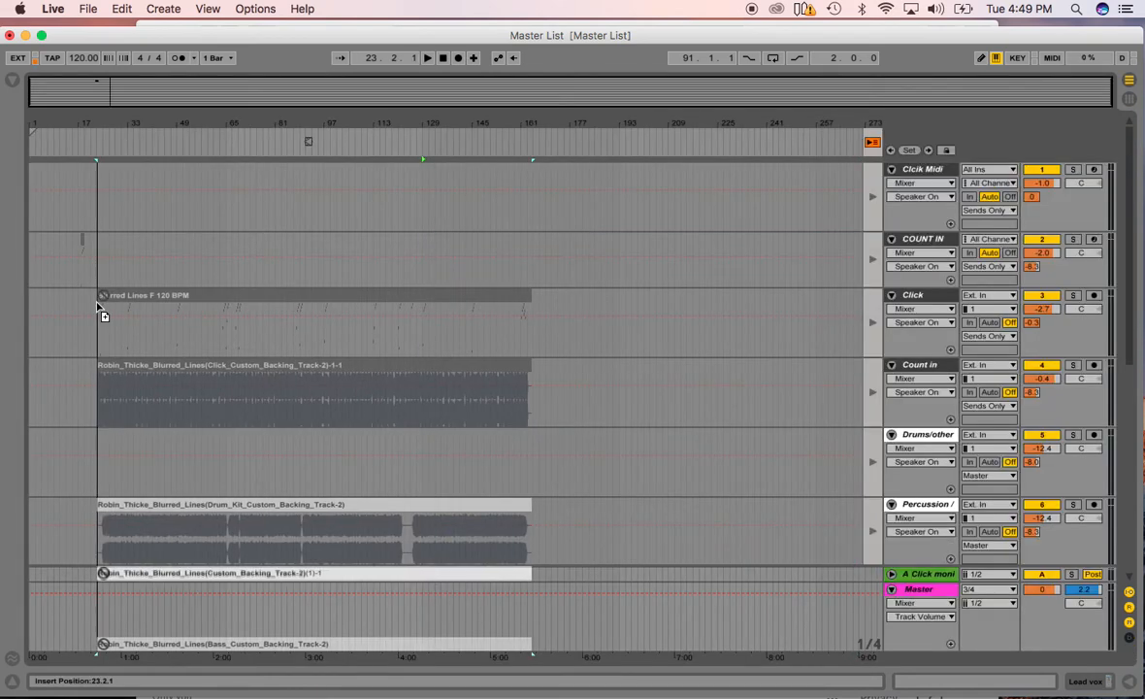
left_click_drag(98, 325, 227, 277)
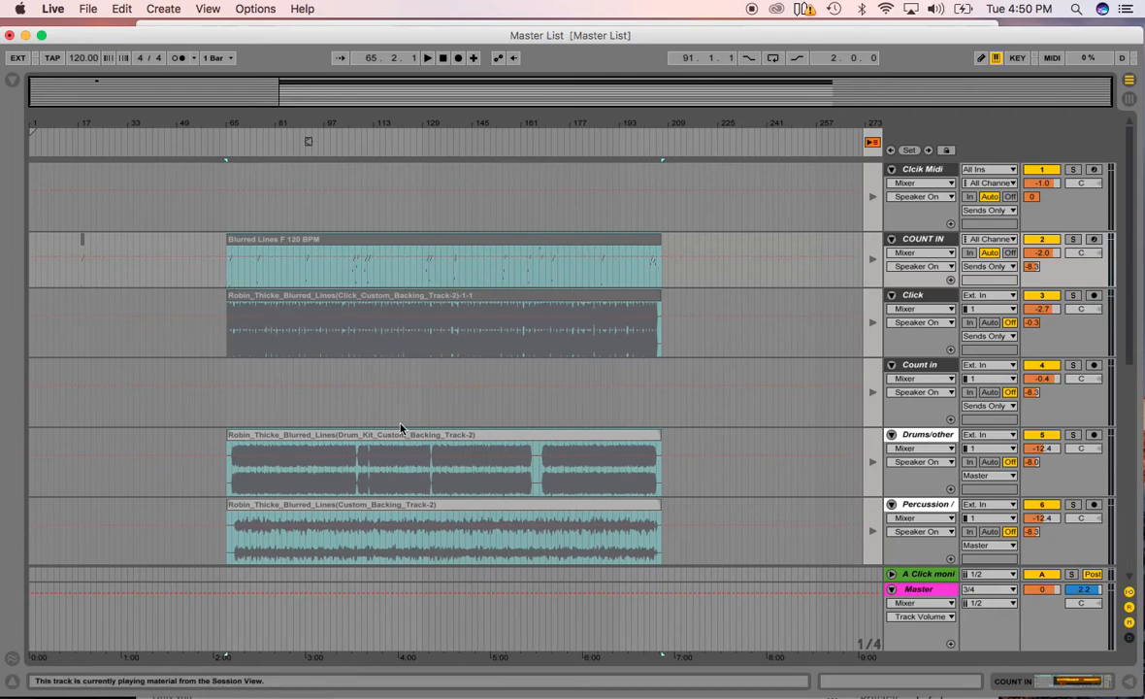
Step: Play the Blurred Lines scene briefly in Session View, then switch all tracks back to playing the arrangement
key("Tab")
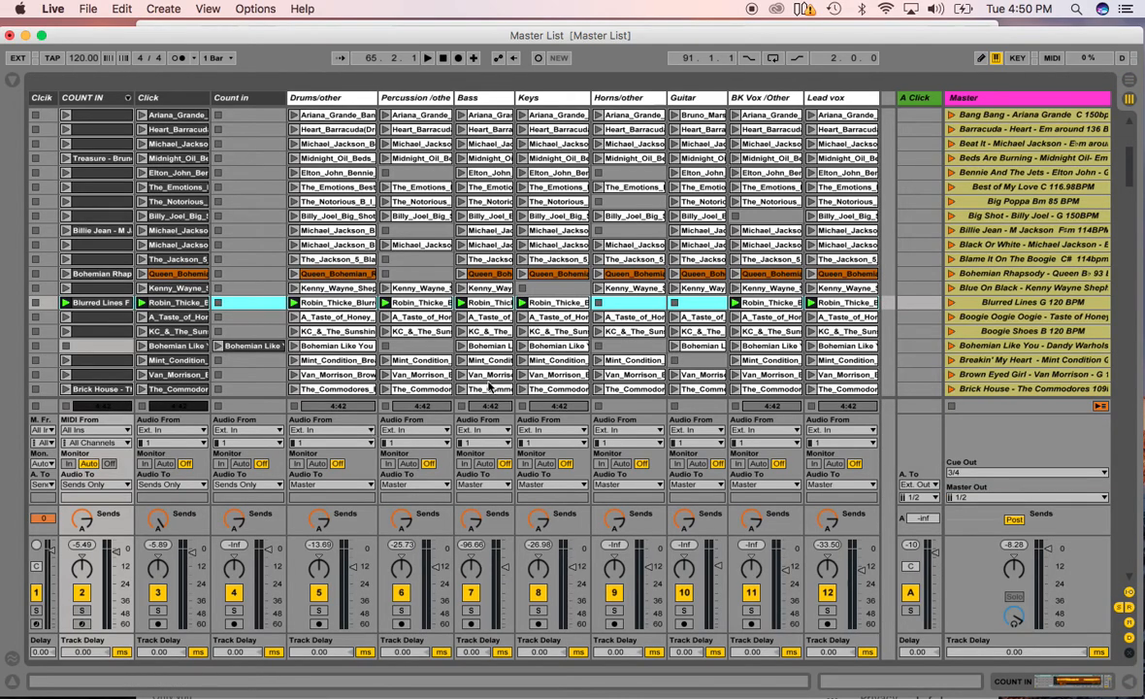
left_click(950, 305)
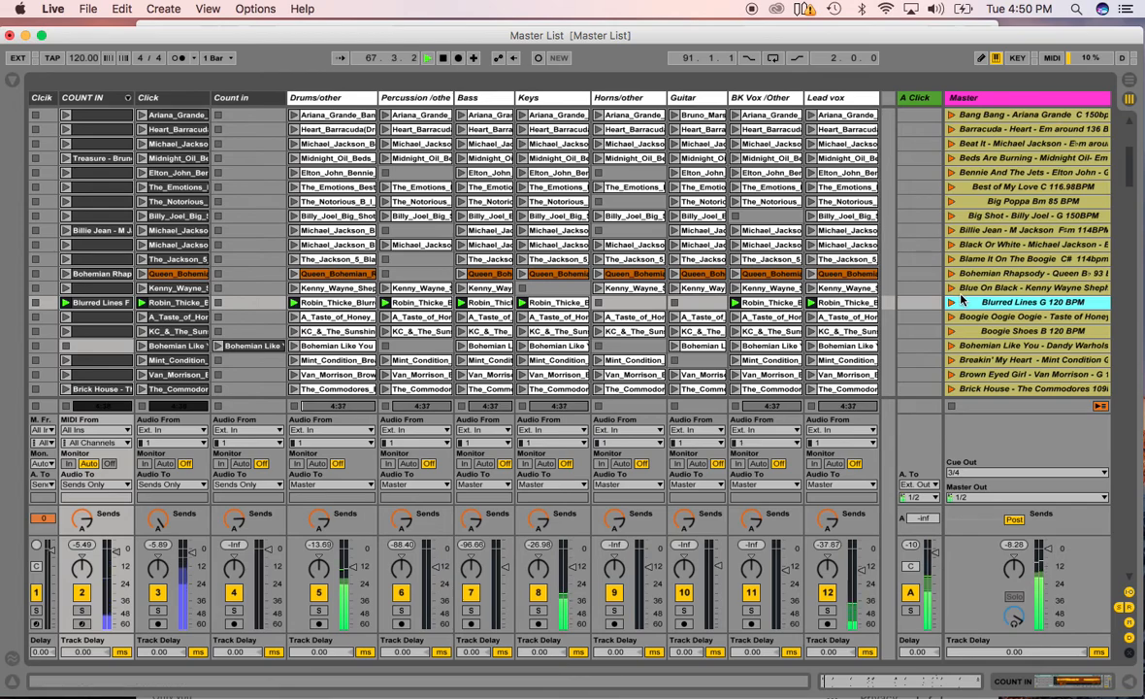
key("space")
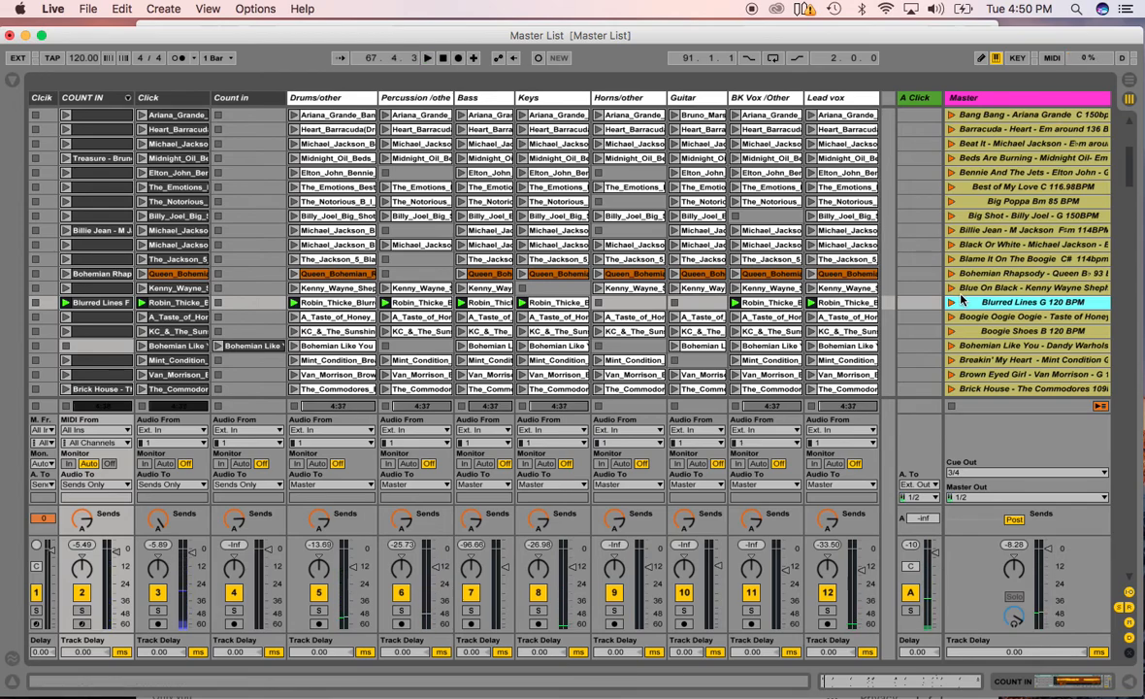
key("Tab")
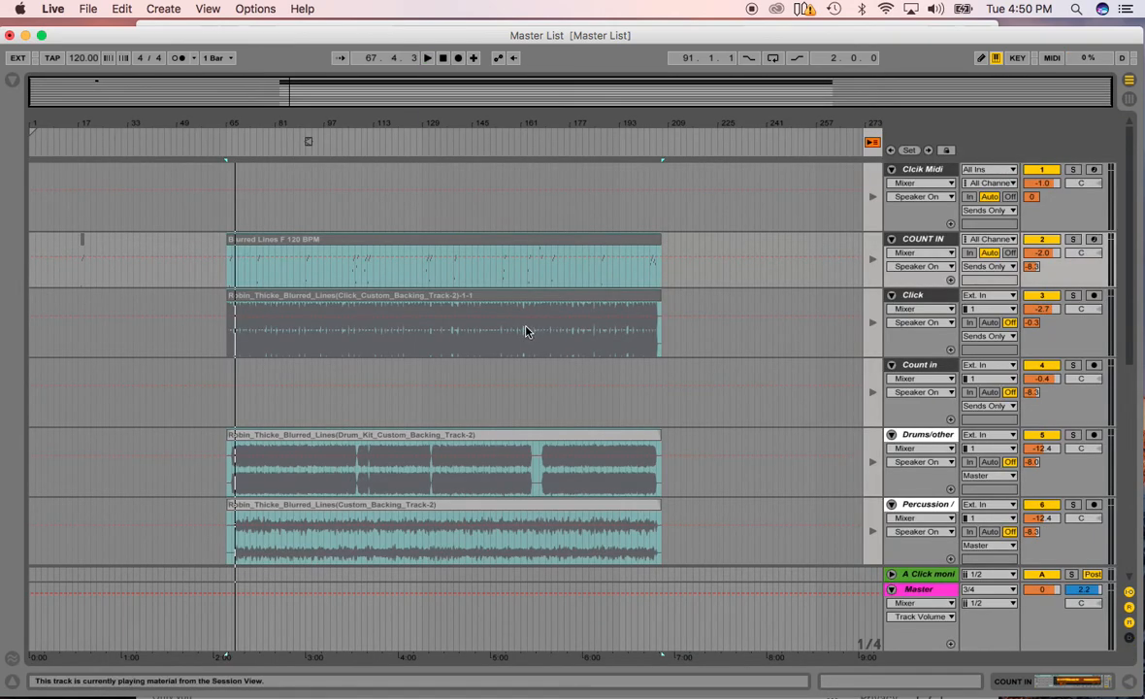
left_click(871, 143)
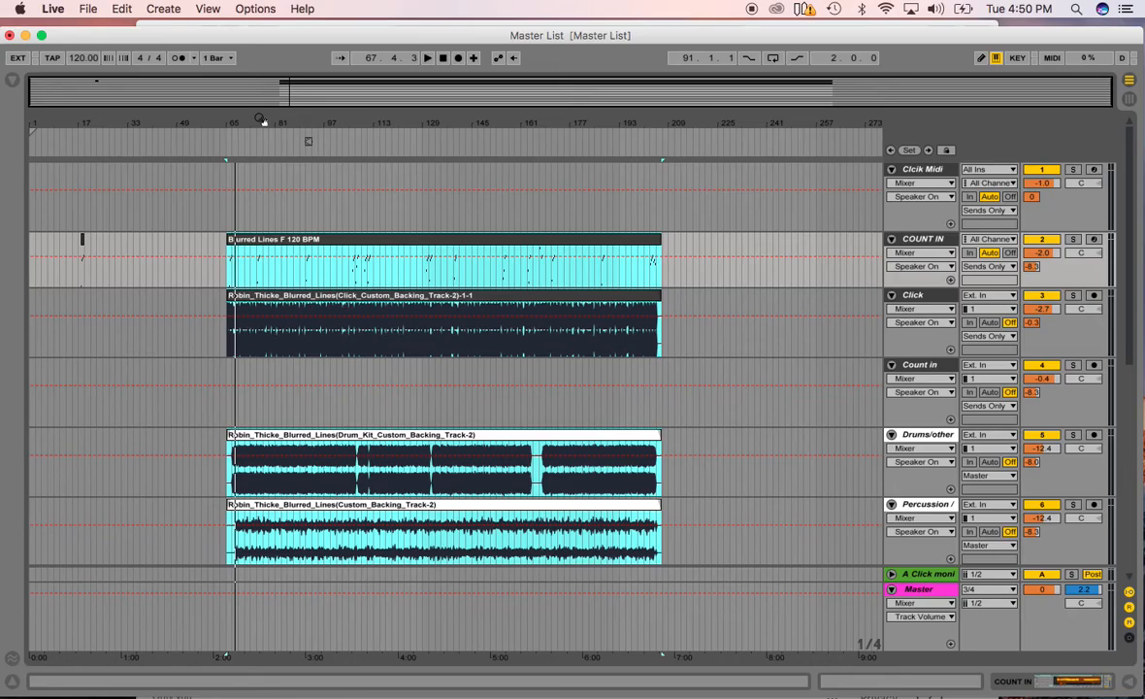
Step: Select all Blurred Lines clips from COUNT IN through Lead vox and move them one beat earlier to start at 65.1.1
left_click_drag(262, 120, 413, 170)
left_click_drag(547, 97, 692, 119)
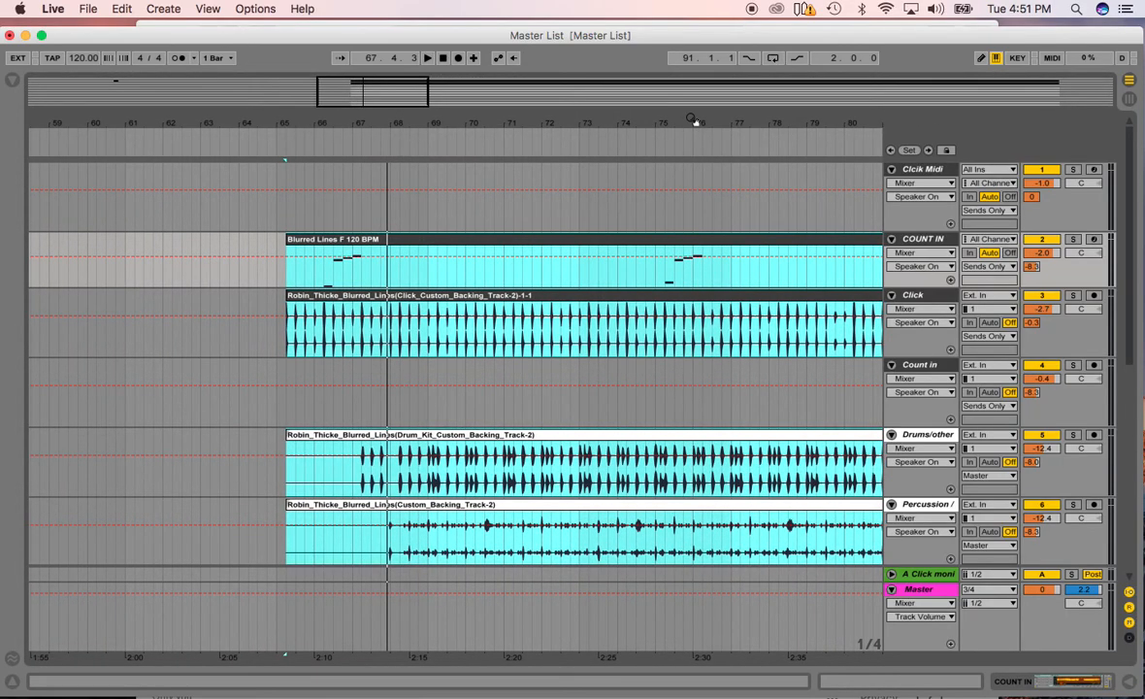
left_click(464, 239)
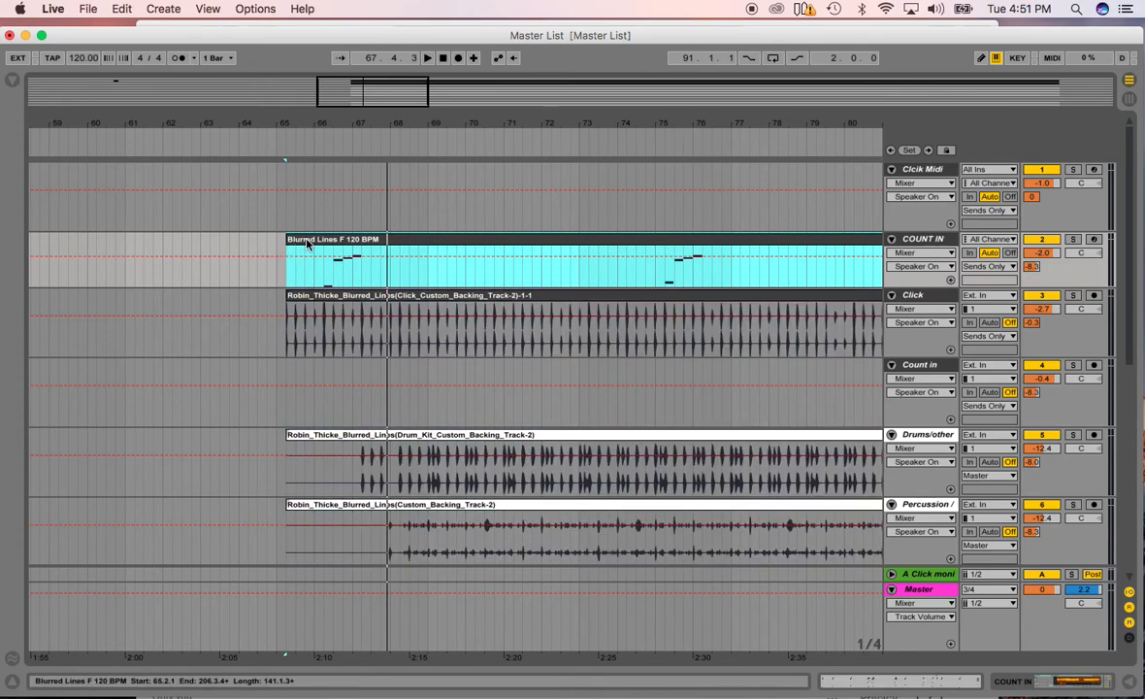
scroll(313, 308, "down", 10)
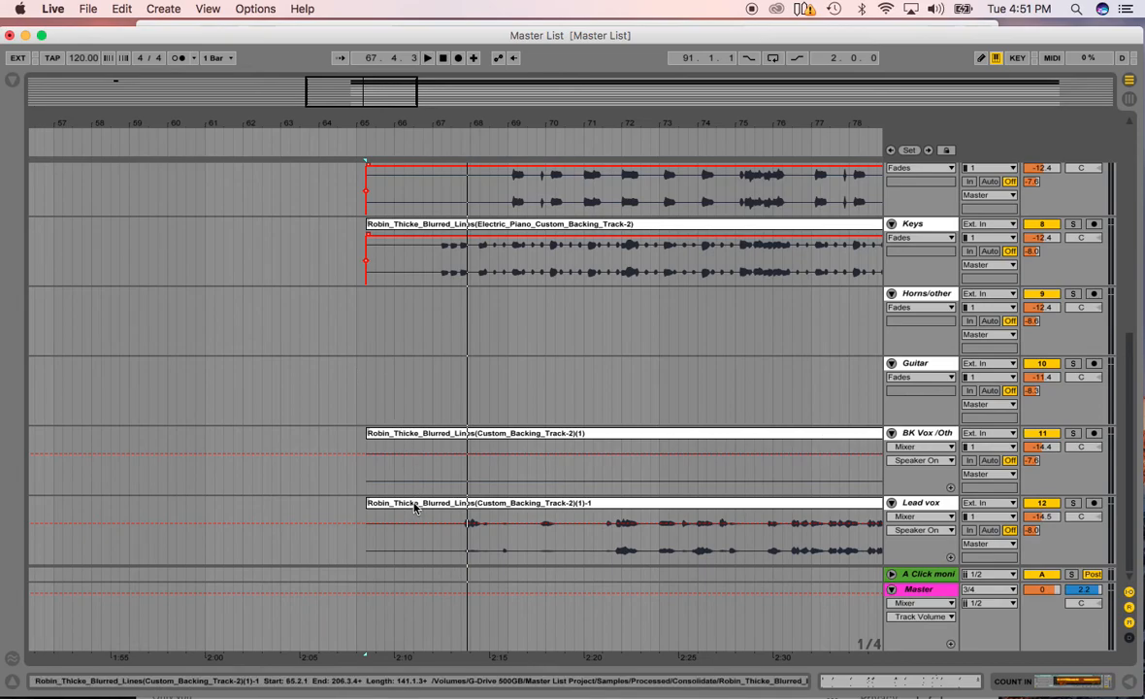
left_click(411, 507, "shift")
scroll(443, 335, "up", 6)
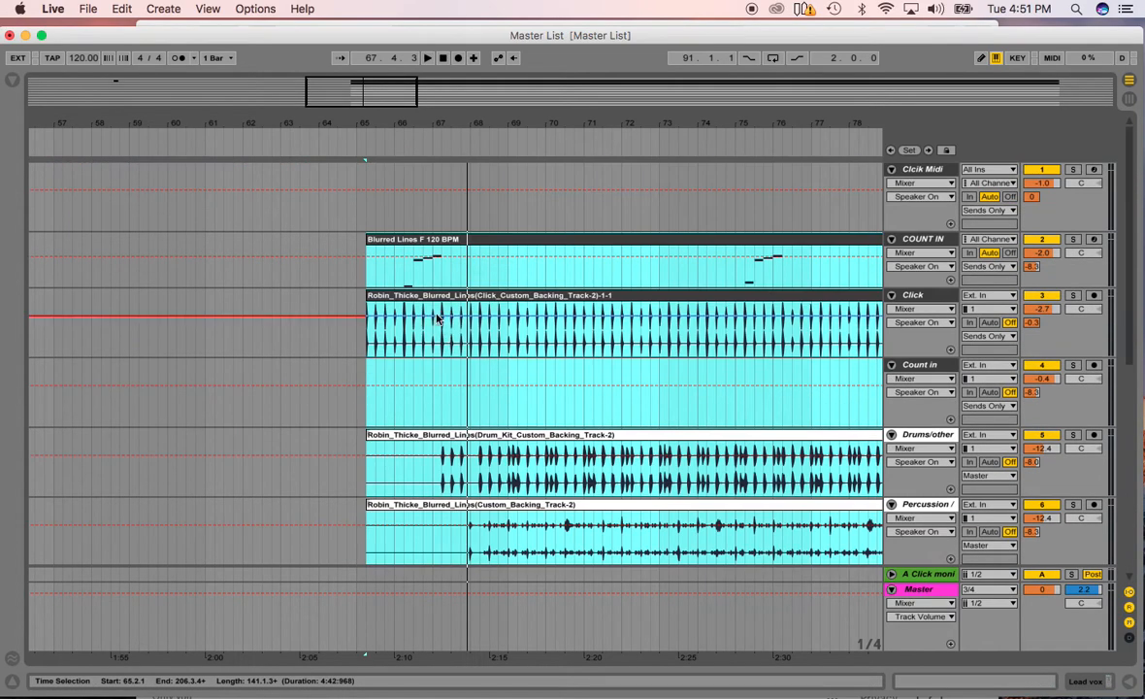
mouse_move(400, 245)
left_mouse_down()
mouse_move(396, 254)
mouse_move(391, 244)
left_mouse_up()
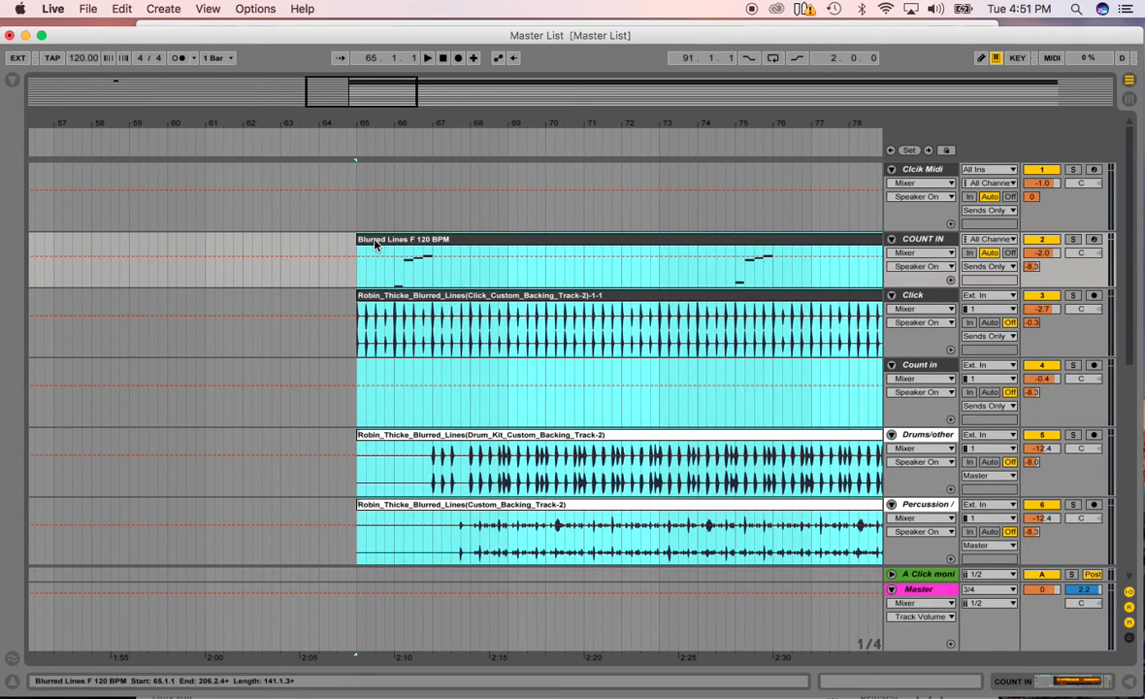
Step: Inspect how the Click and drum waveforms line up with the grid around bars 85 to 89
left_click_drag(434, 120, 433, 73)
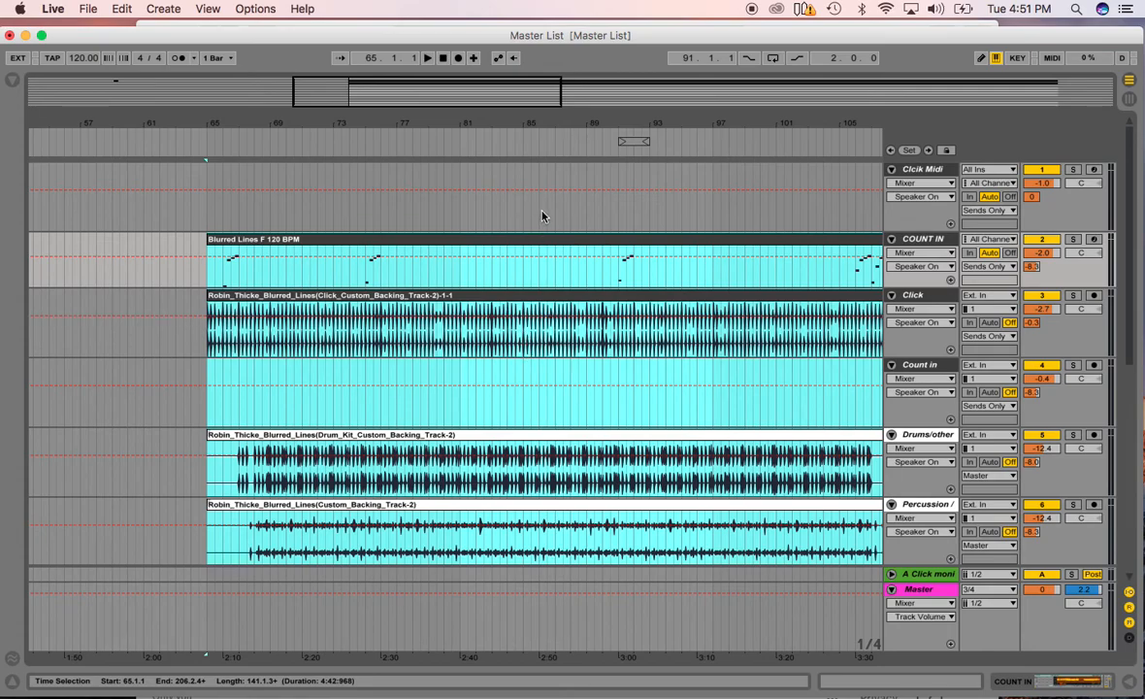
left_click_drag(557, 124, 529, 205)
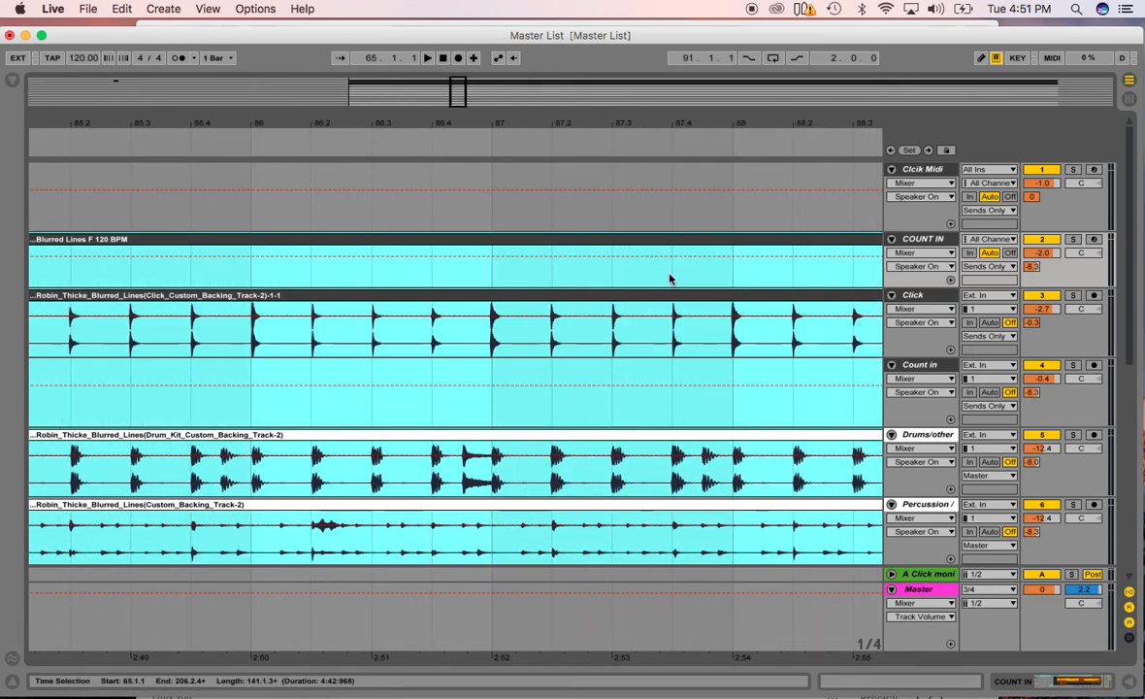
left_click_drag(699, 122, 545, 114)
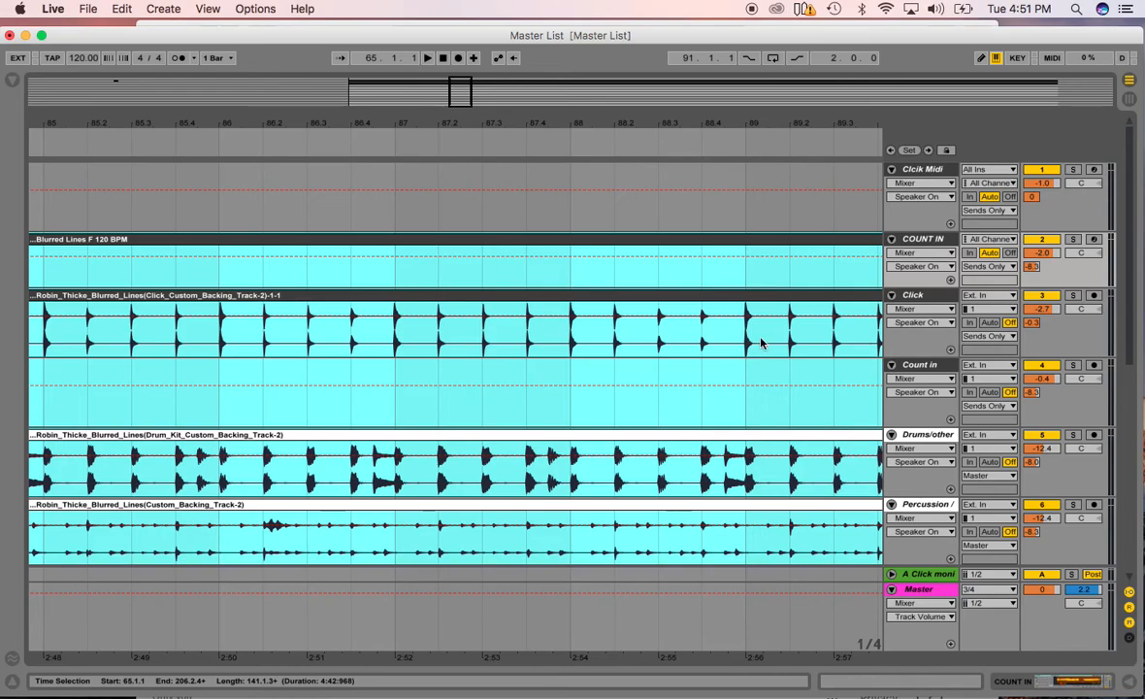
left_click_drag(721, 122, 718, 54)
Step: Select the Click clip and play the arrangement briefly from its start at 65.1.1
left_click(593, 346)
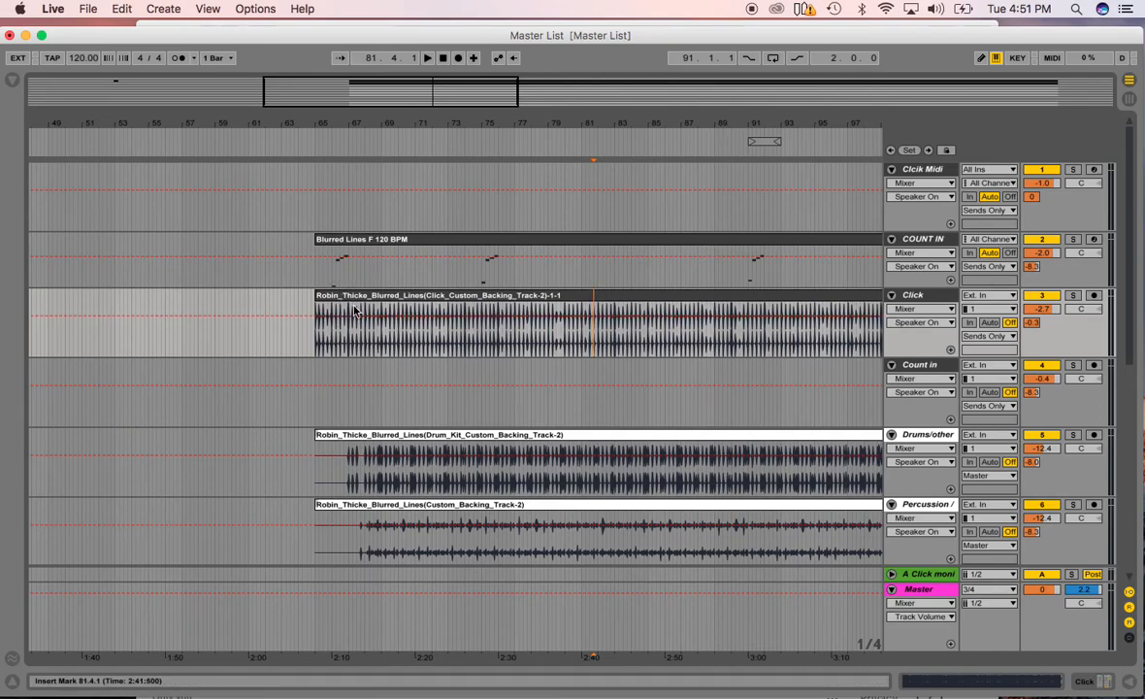
left_click(368, 297)
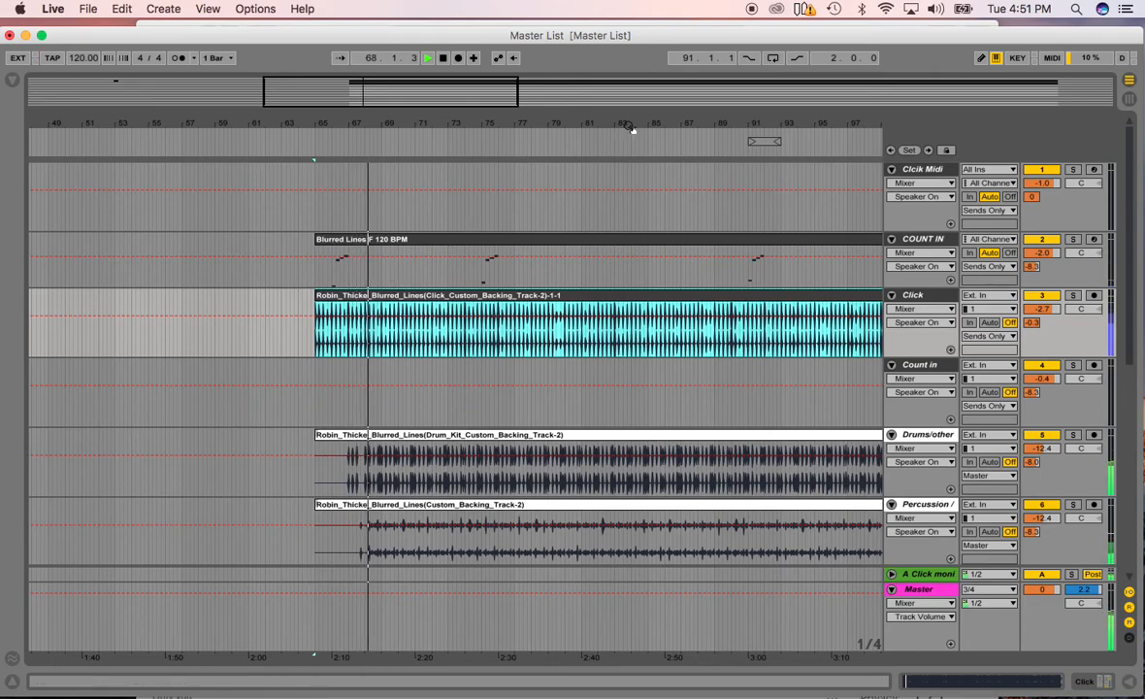
left_click_drag(629, 127, 597, 126)
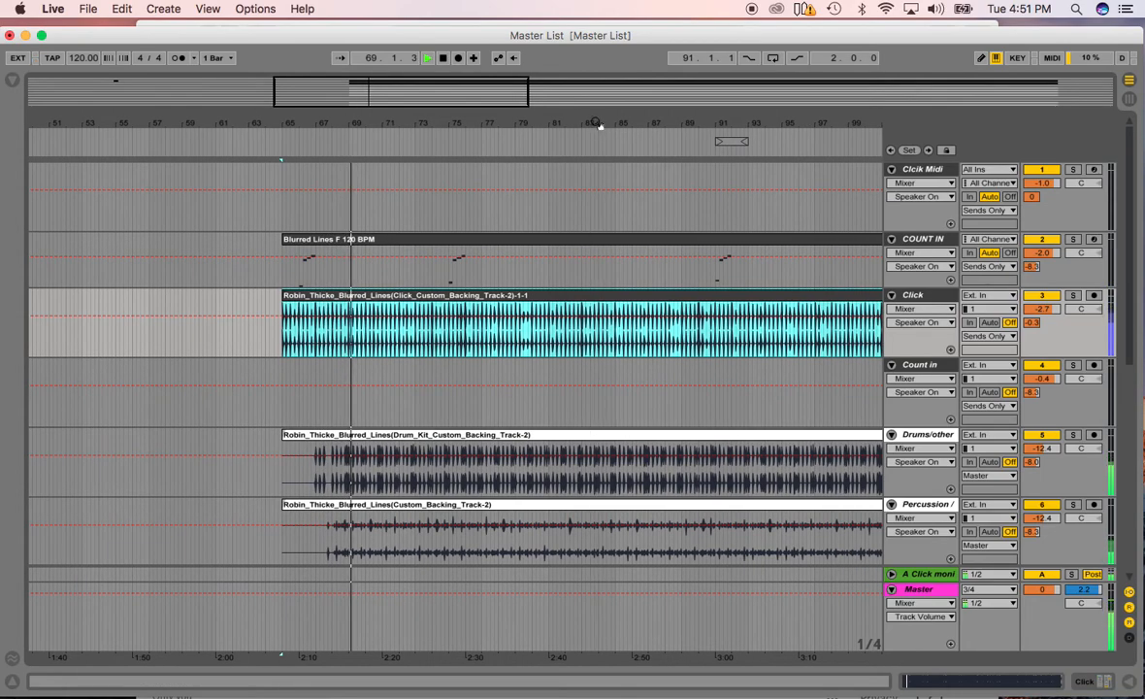
key("space")
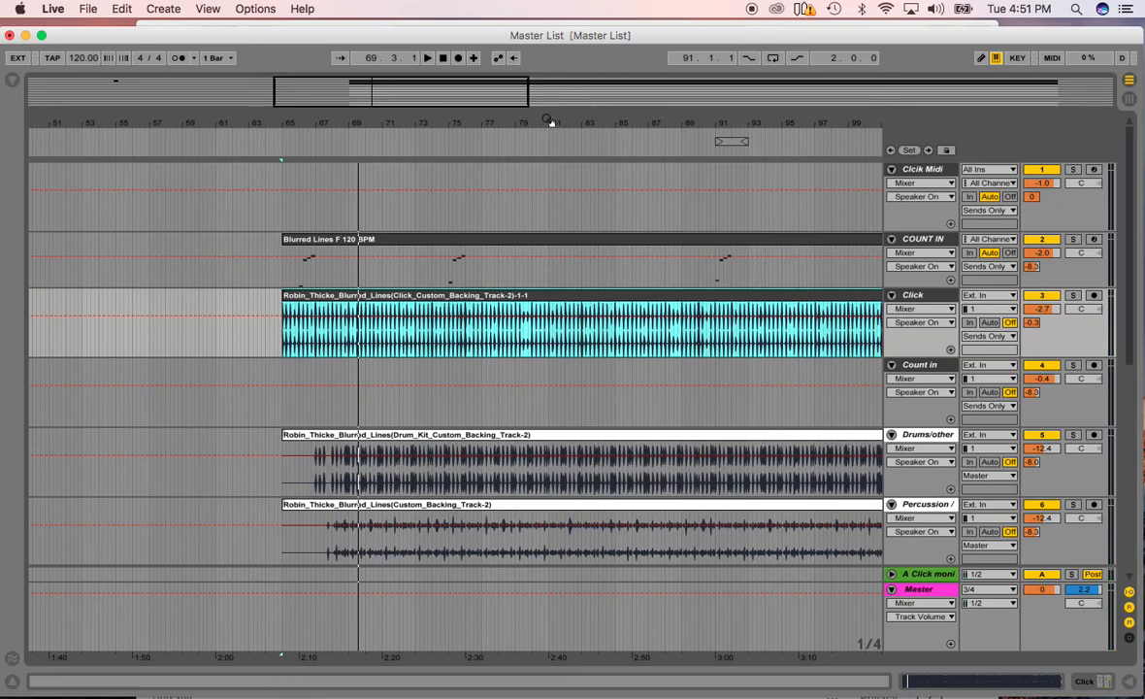
Step: Play the arrangement from 97.1.1, then restart playback from bar 89 to hear the count-in around bar 91
mouse_move(547, 127)
left_mouse_down()
mouse_move(394, 126)
mouse_move(452, 126)
mouse_move(456, 233)
mouse_move(457, 77)
mouse_move(459, 131)
mouse_move(461, 120)
mouse_move(350, 123)
left_mouse_up()
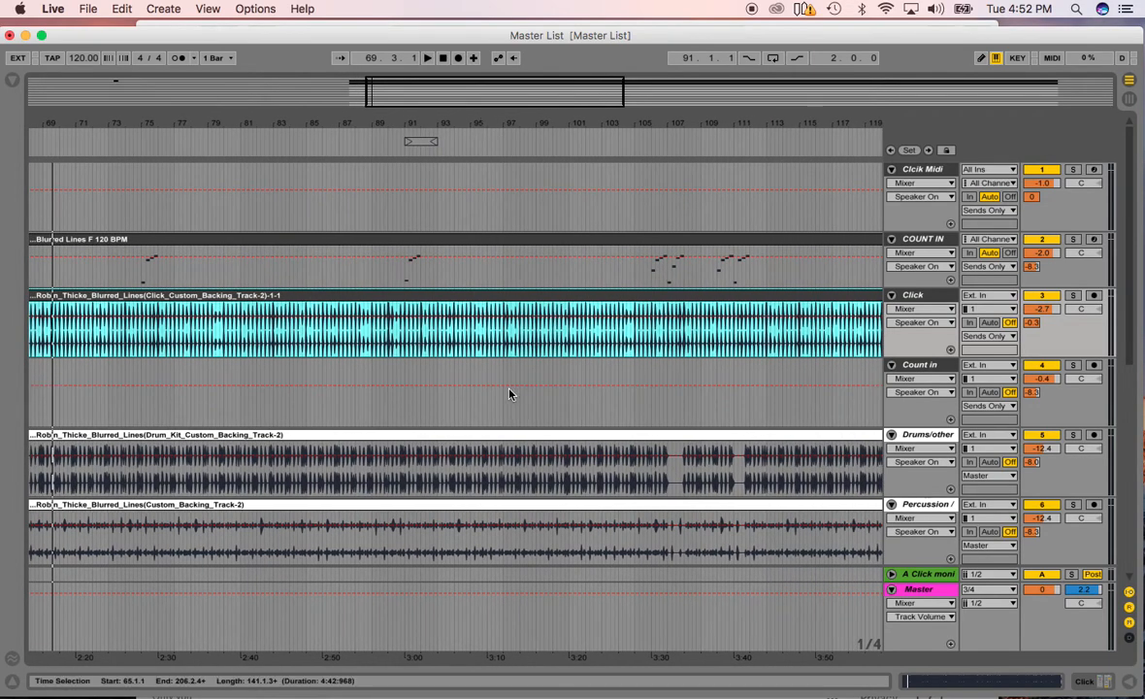
left_click(505, 344)
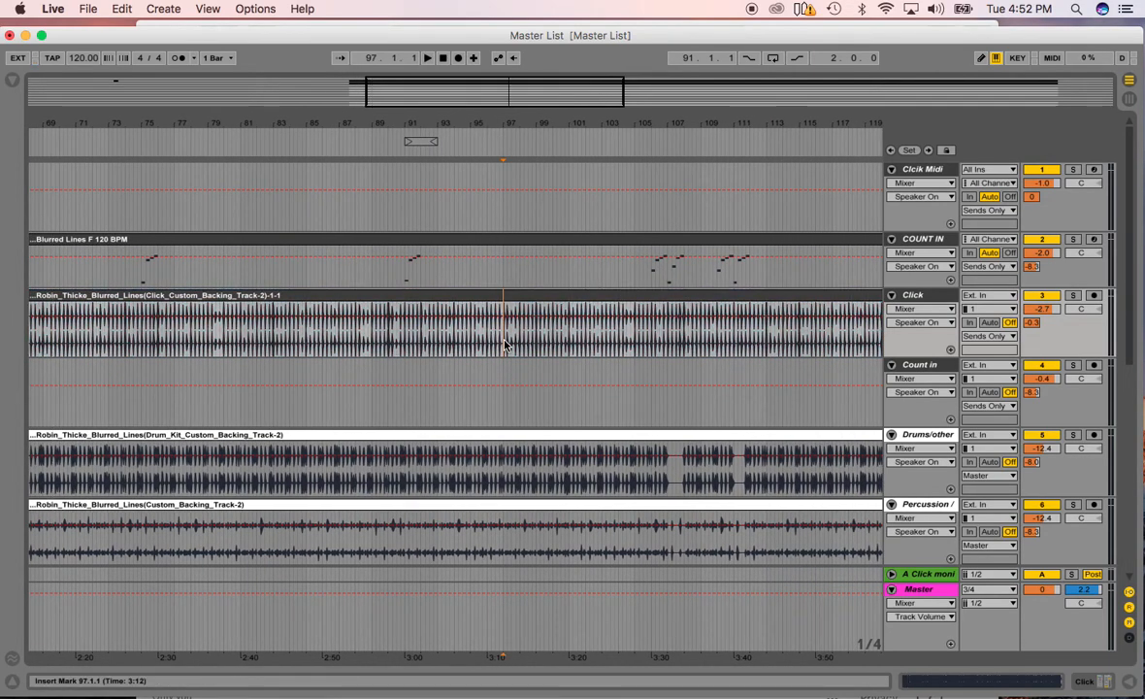
key("space")
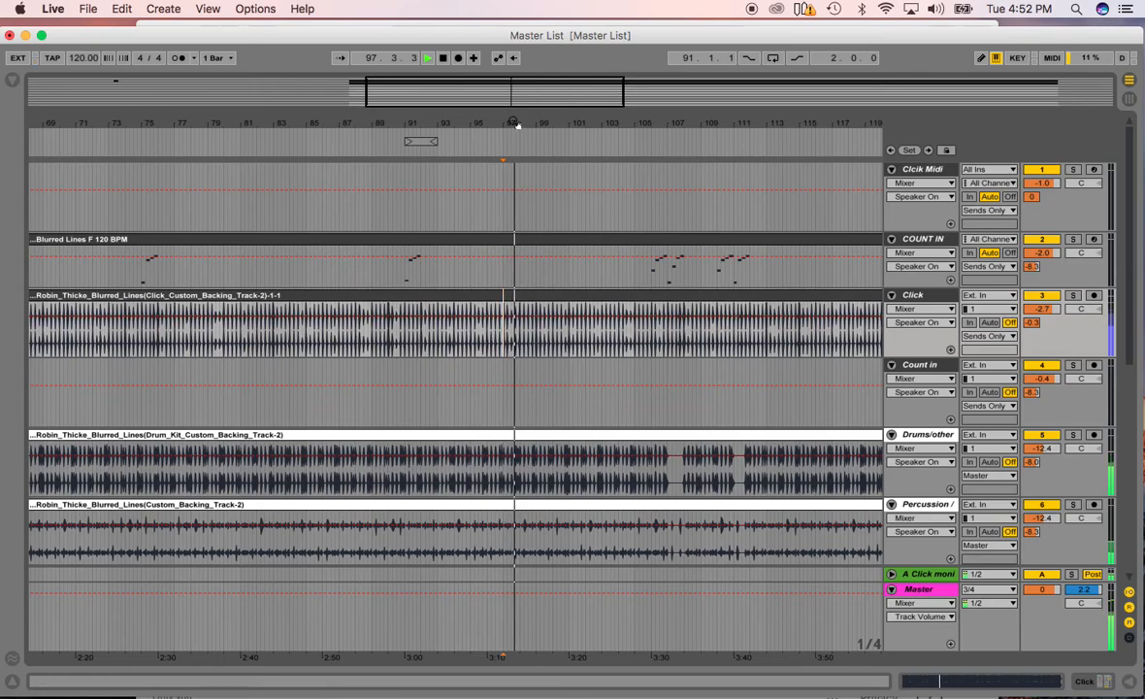
left_click_drag(301, 123, 420, 151)
left_click(176, 329)
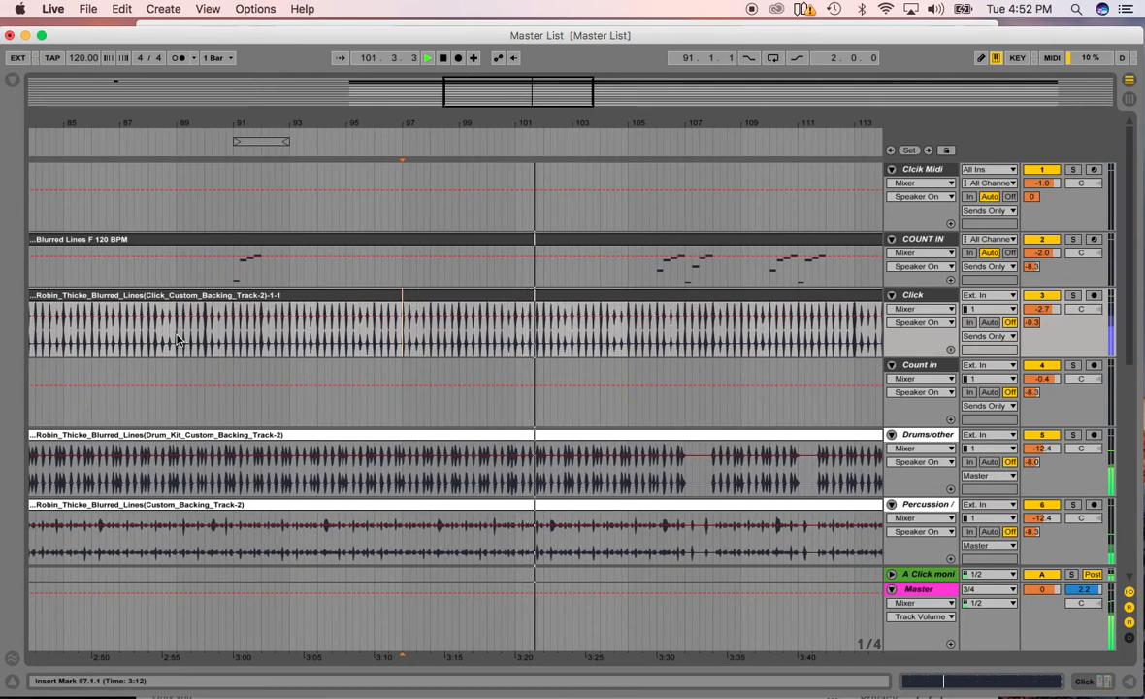
key("space")
key("space")
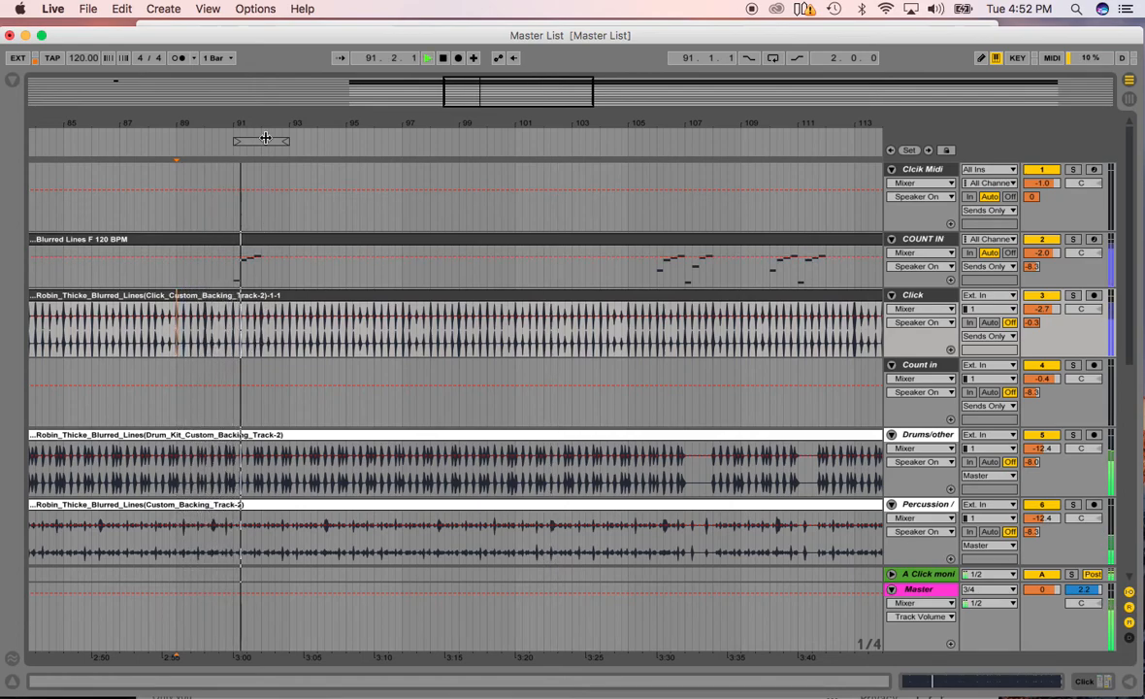
Step: Mark 92.1.1 on the COUNT IN track, right after the count-in notes, and listen through to about bar 107
left_click_drag(265, 140, 241, 320)
left_click(241, 321)
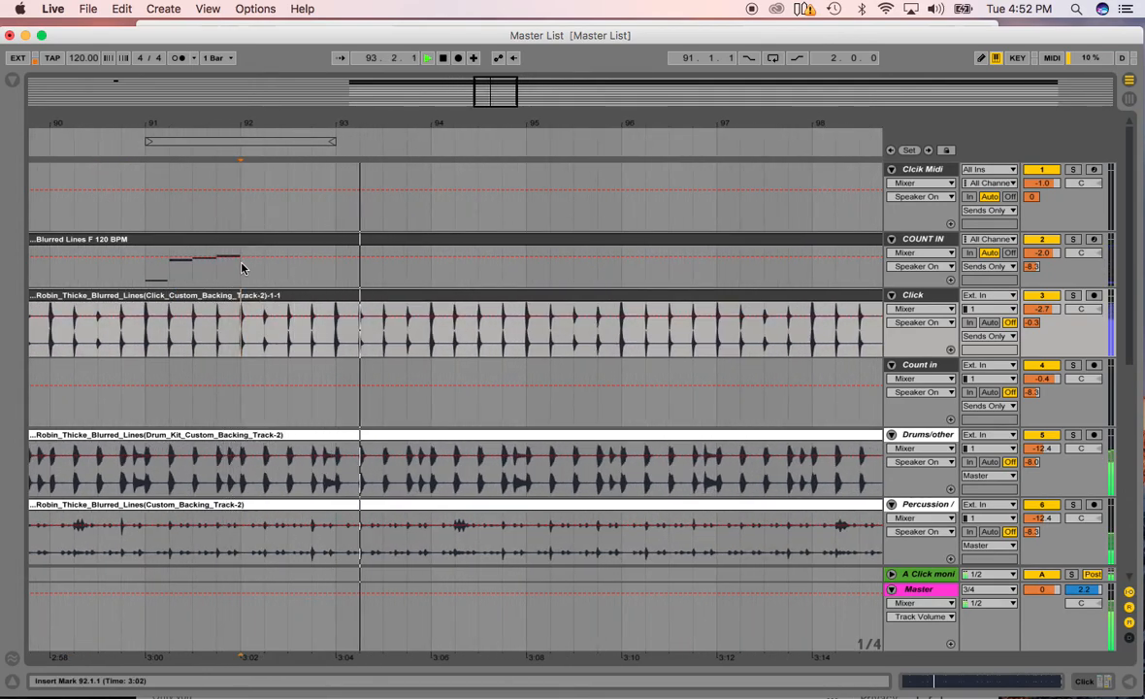
left_click(242, 268)
mouse_move(363, 120)
left_mouse_down()
mouse_move(278, 117)
mouse_move(221, 78)
mouse_move(221, 54)
left_mouse_up()
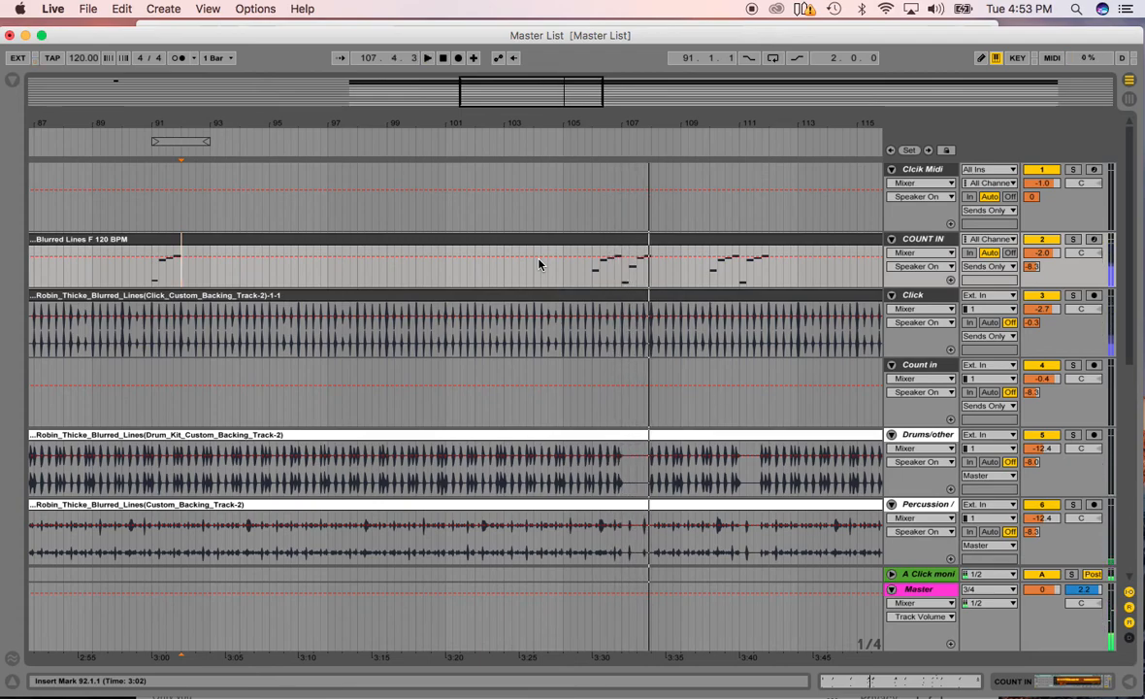
Step: Select the time range from 92.1.1 to 108.1.1 across all tracks from COUNT IN down to the A Click monitor return
left_click(191, 283)
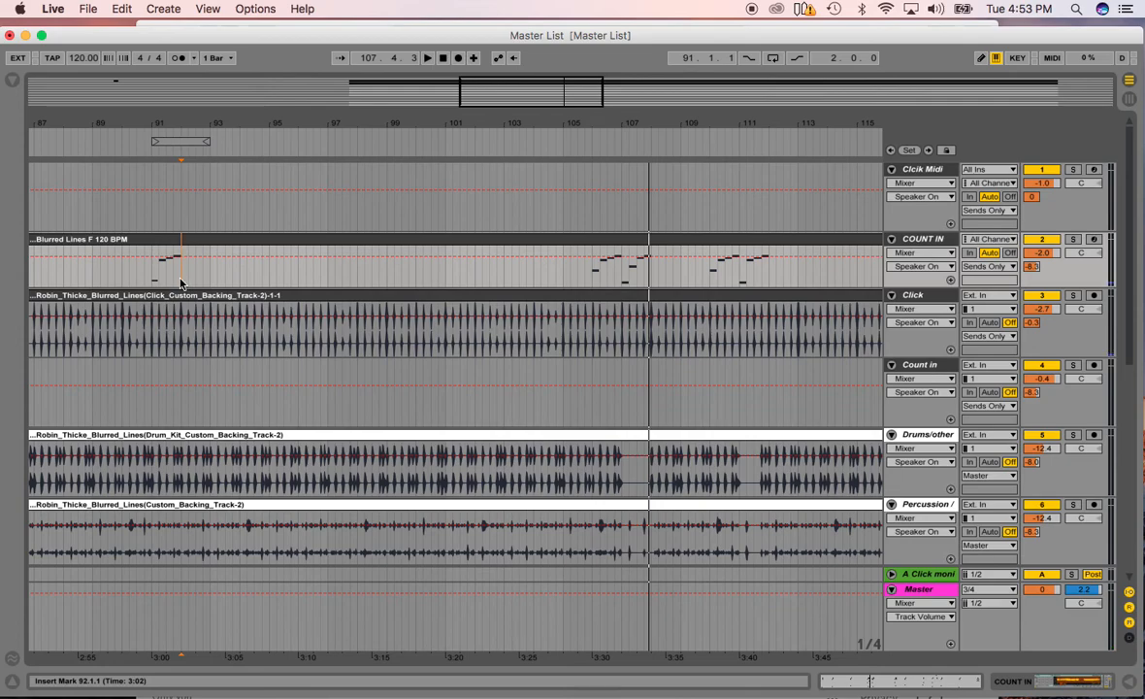
key("space")
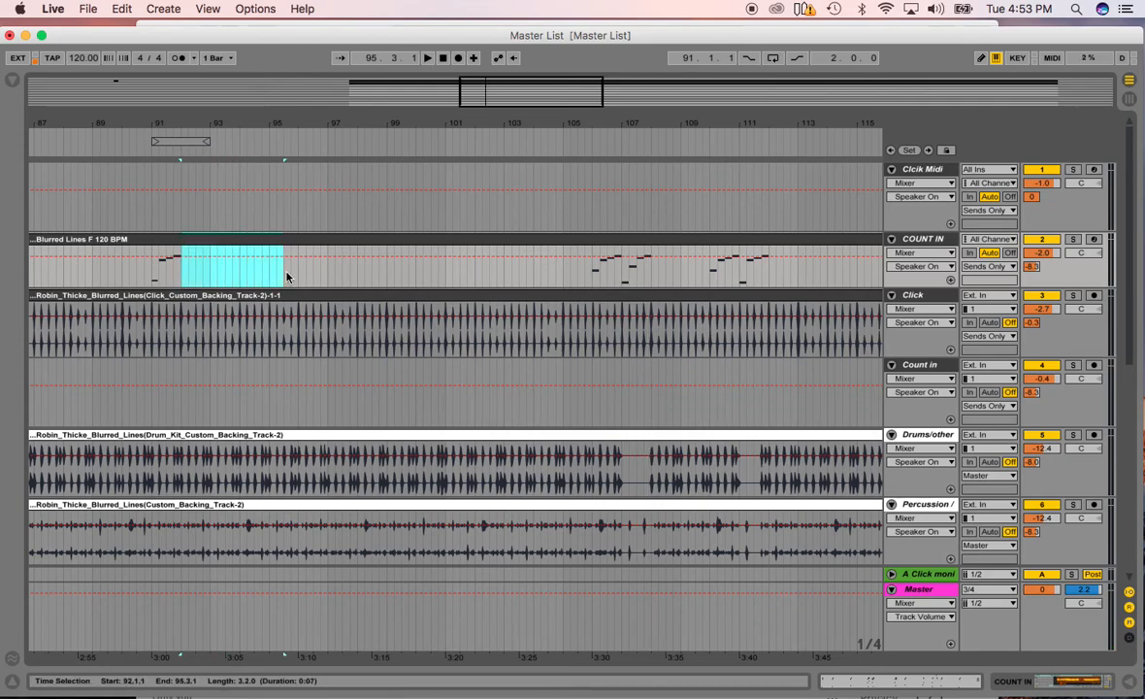
left_click_drag(504, 279, 640, 287)
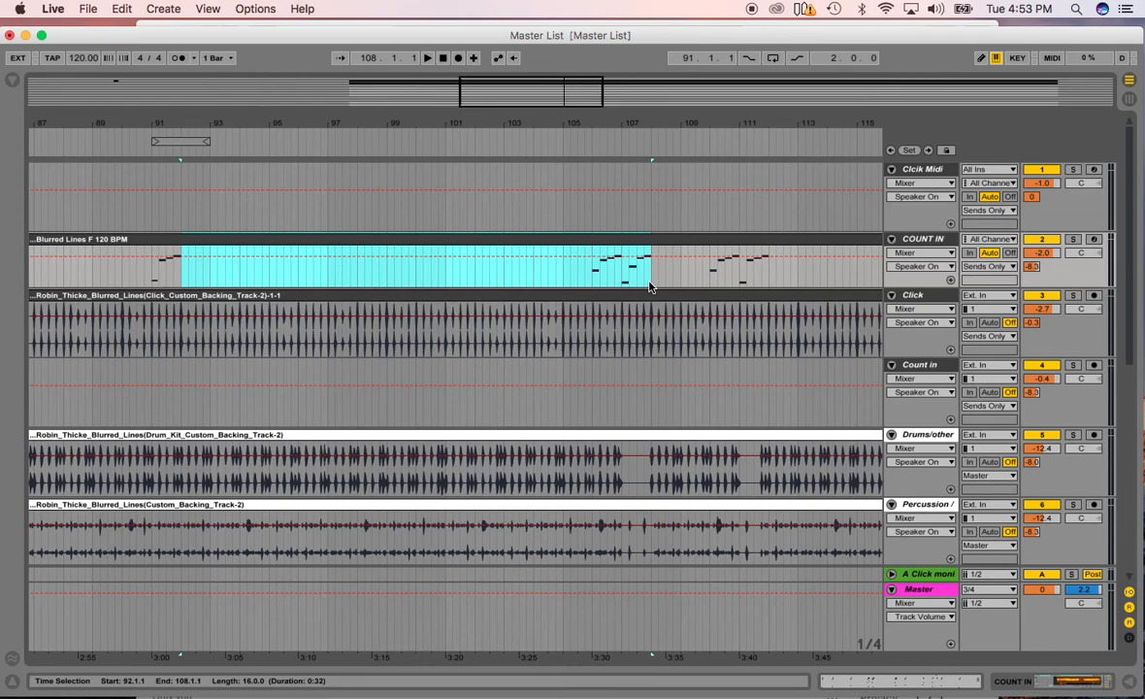
left_click_drag(649, 288, 644, 430)
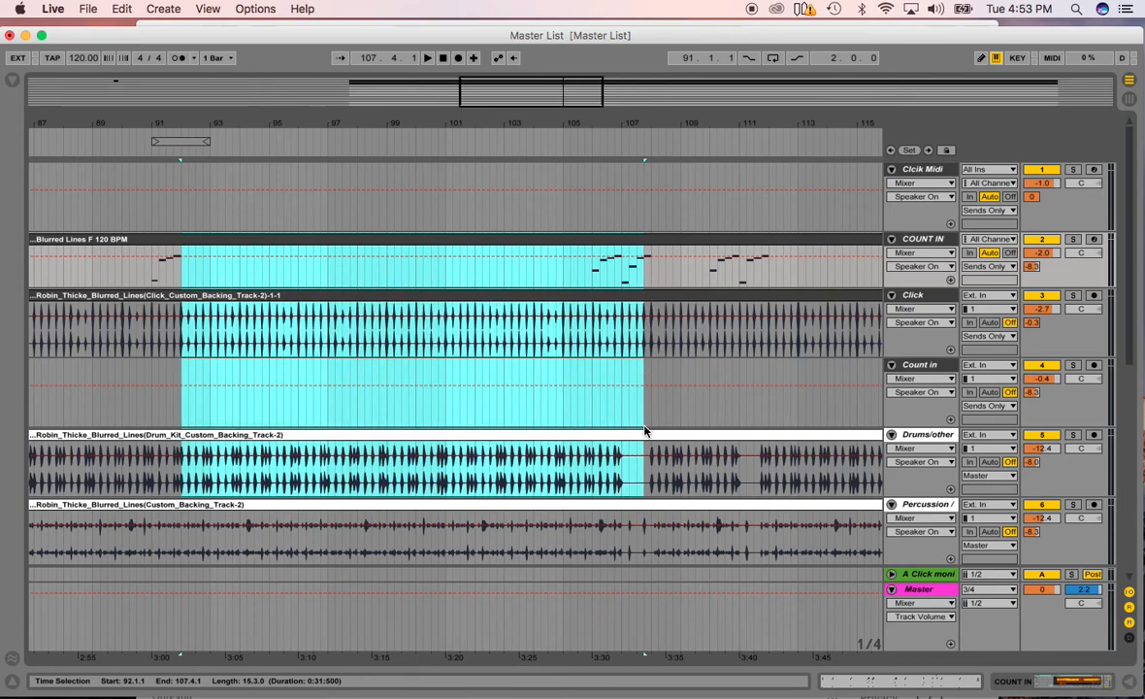
left_click_drag(650, 487, 652, 578)
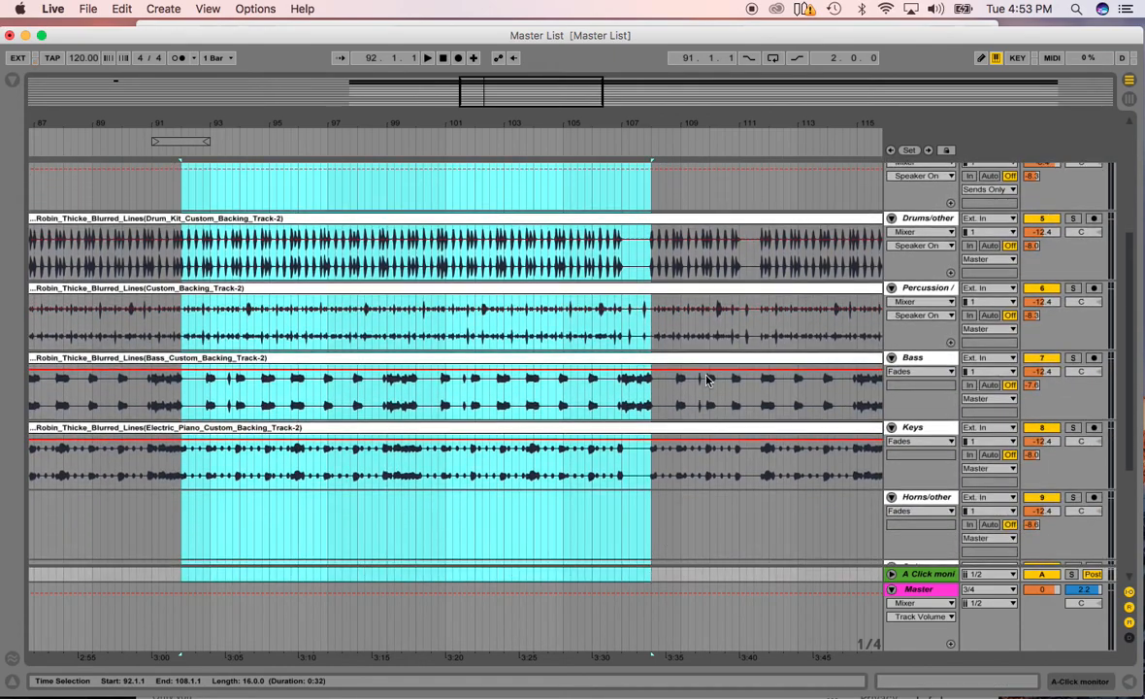
scroll(705, 380, "up", 5)
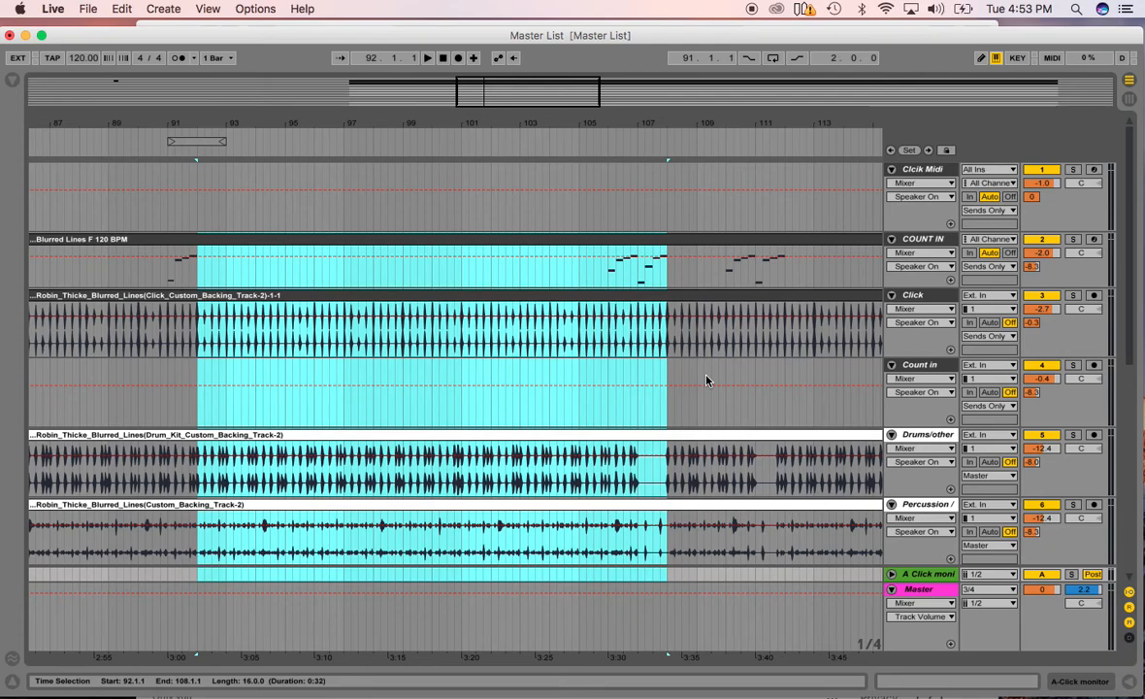
Step: Cut the selected 16-bar section and paste it back in place, leaving separate clips at 92.1.1
left_click(123, 9)
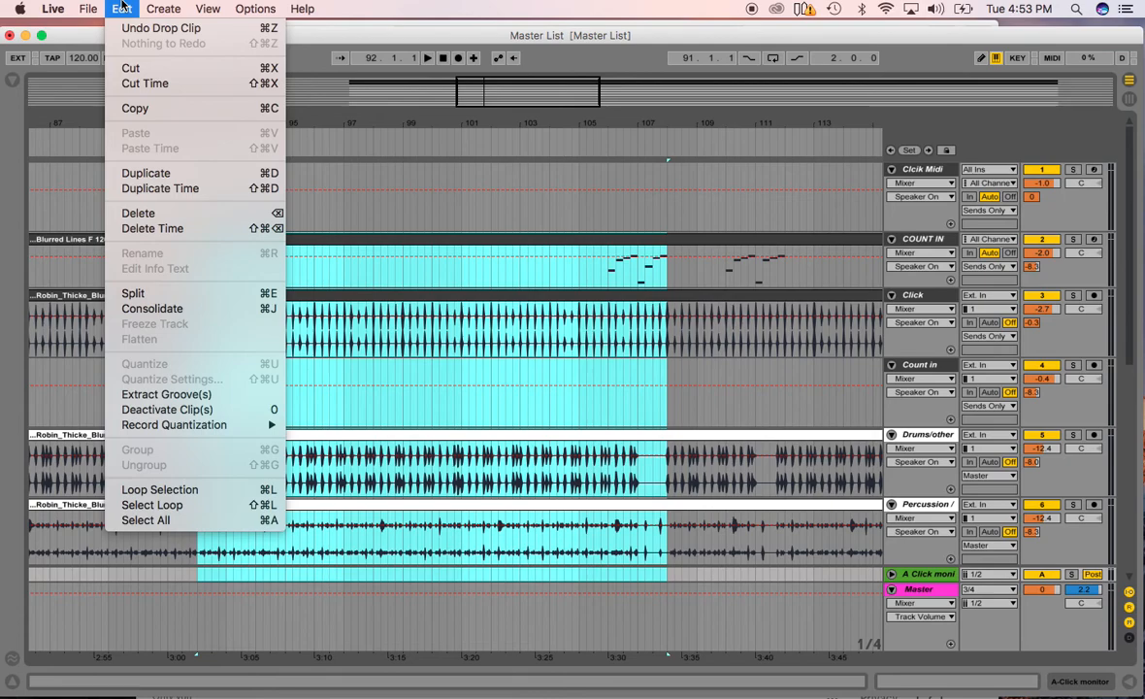
left_click(132, 70)
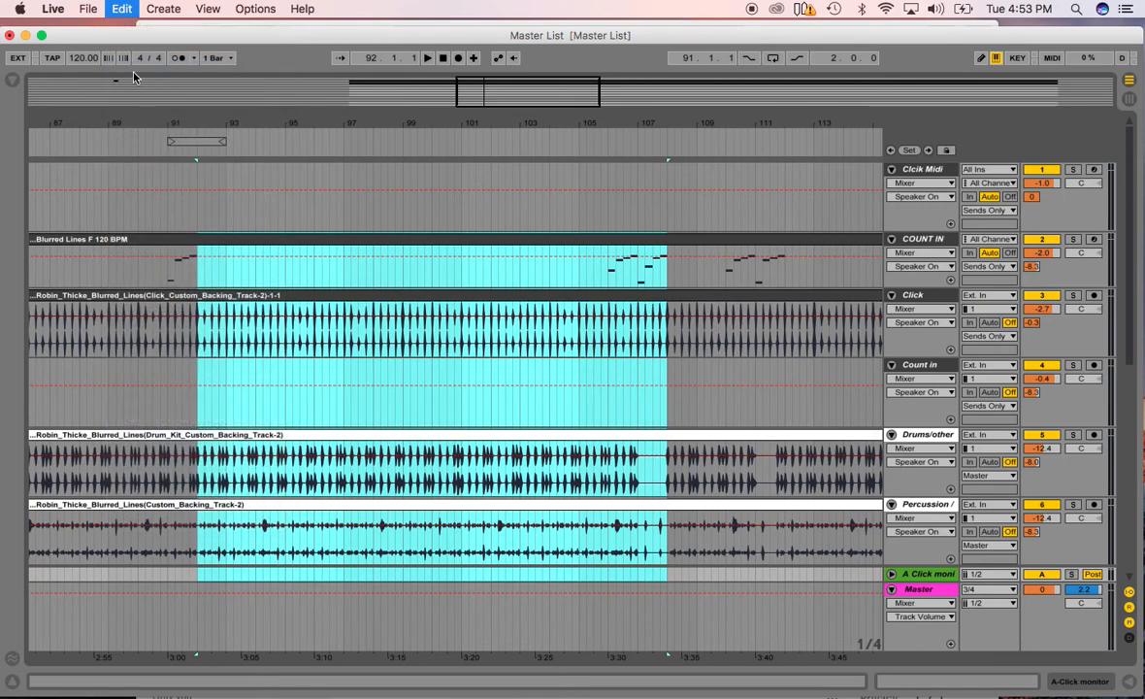
left_click(123, 8)
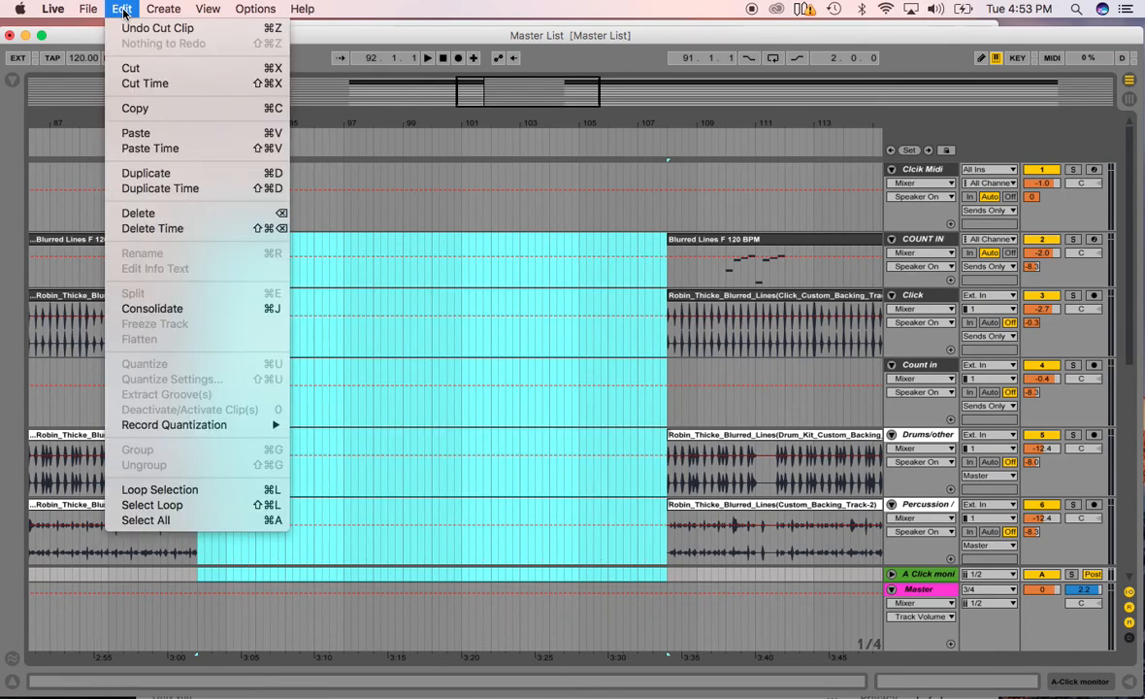
left_click(134, 132)
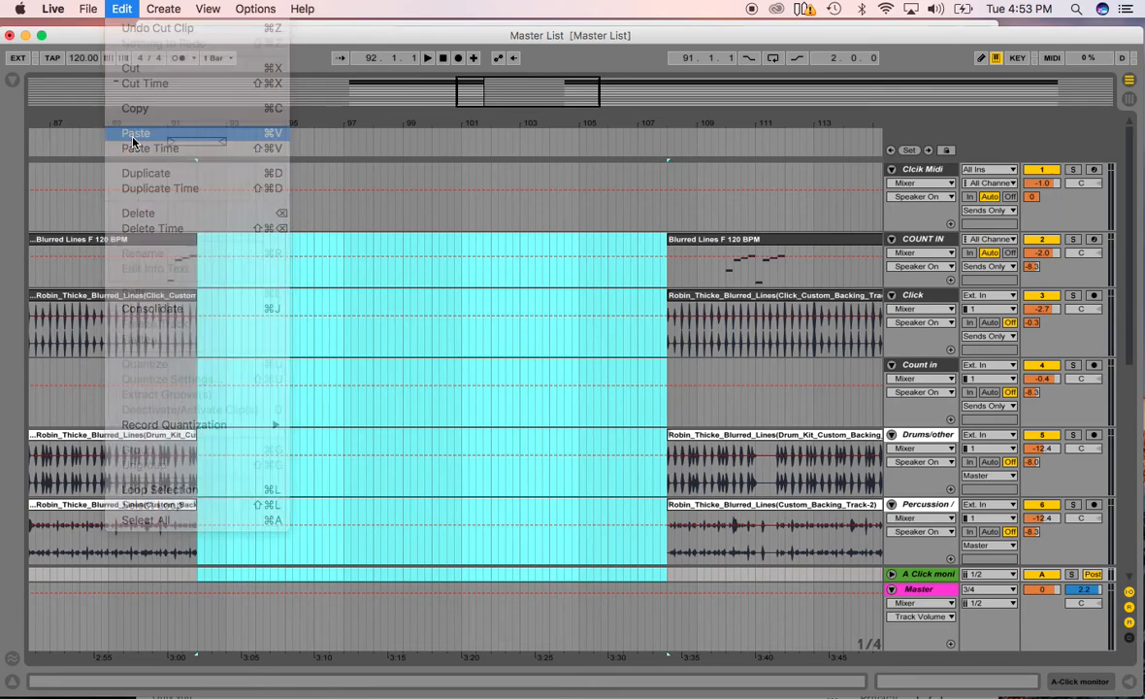
Step: Select all clips after 108.1.1 from COUNT IN through Lead vox and move them to start at 146.1.1
left_click(685, 244)
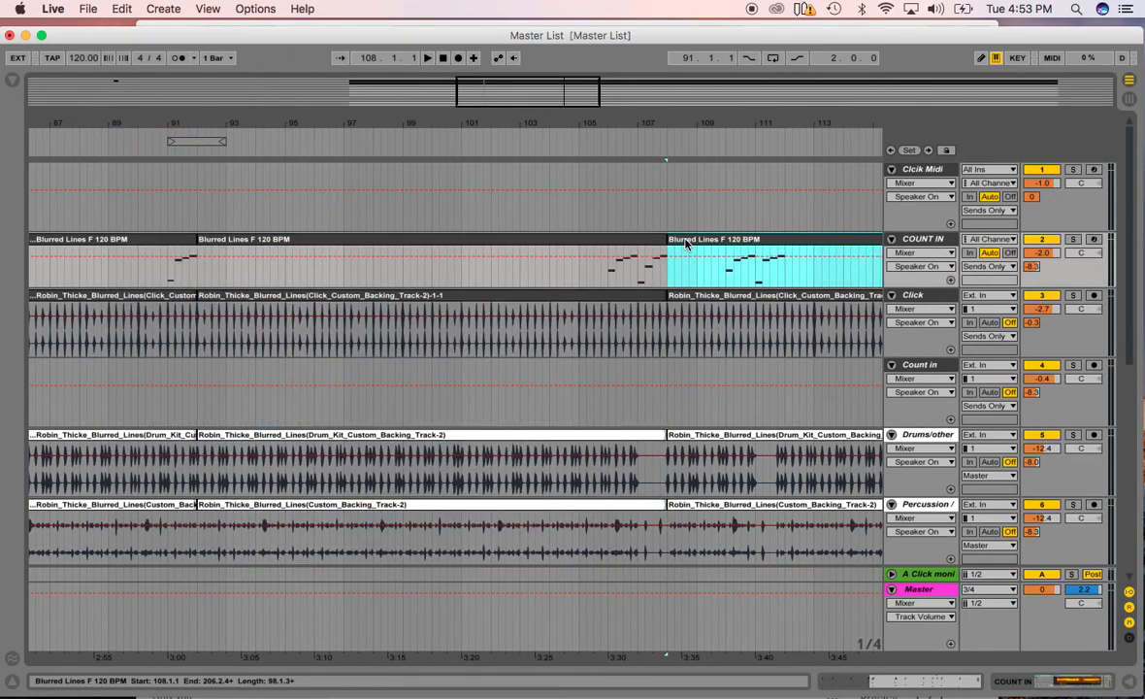
scroll(685, 243, "down", 10)
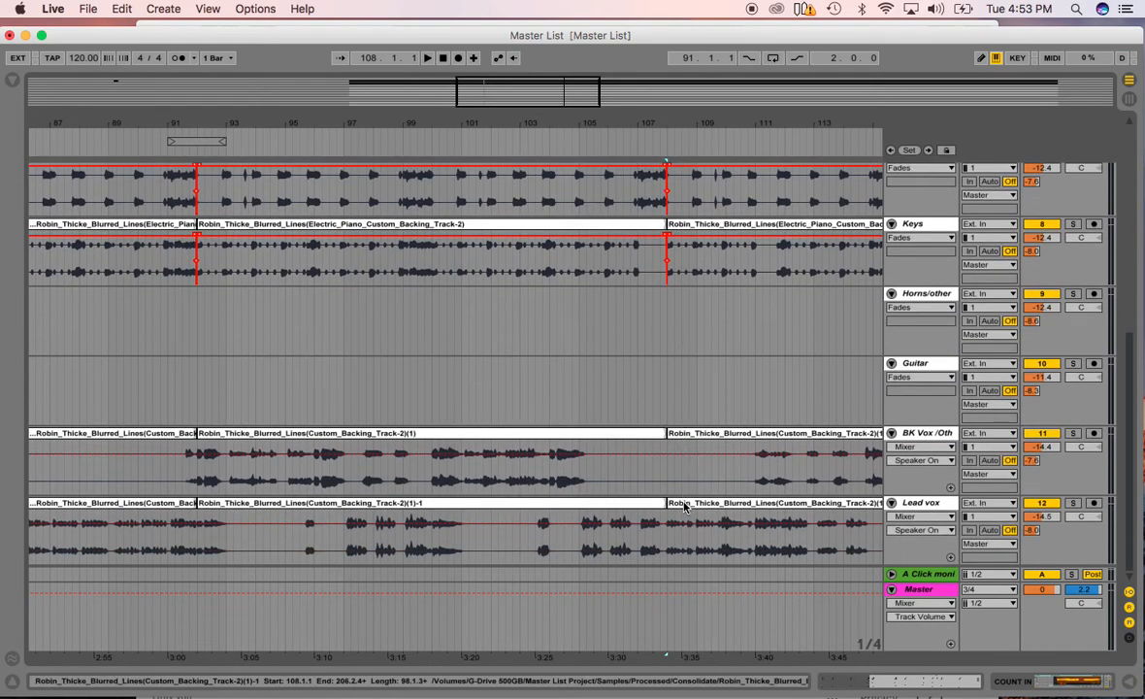
left_click(685, 502, "shift")
left_click_drag(706, 117, 244, 85)
scroll(269, 255, "up", 5)
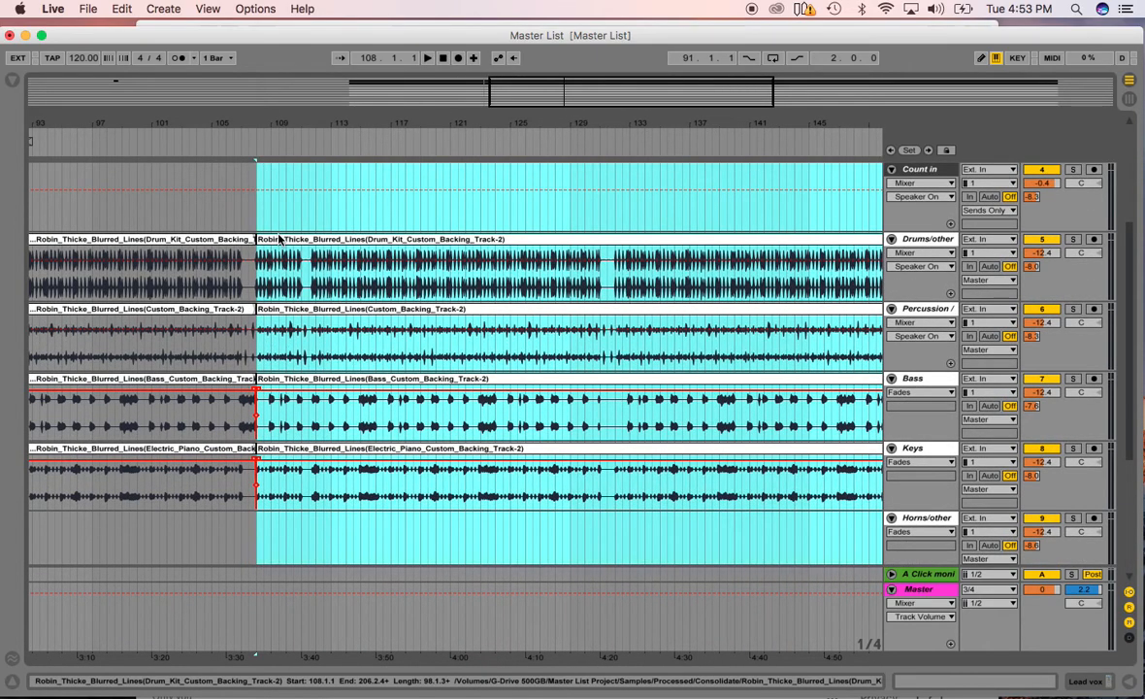
left_click_drag(278, 238, 847, 280)
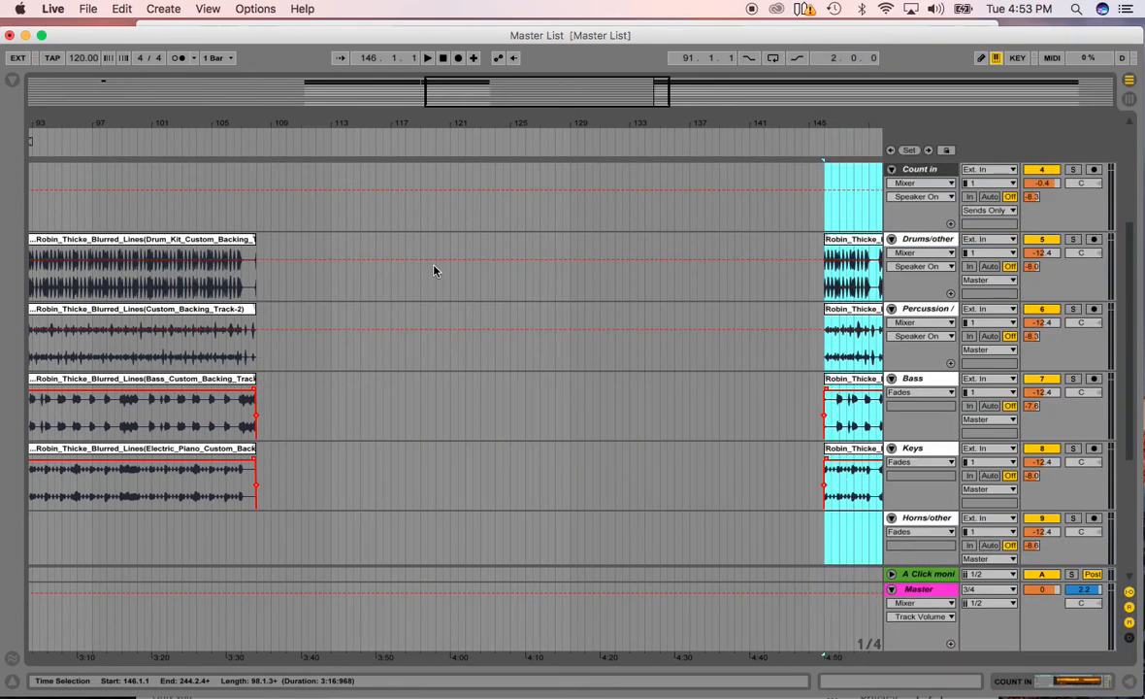
Step: Review the remaining song sections between bars 65 and 108 across the tracks
scroll(273, 248, "left", 6)
scroll(274, 248, "up", 2)
scroll(273, 249, "right", 3)
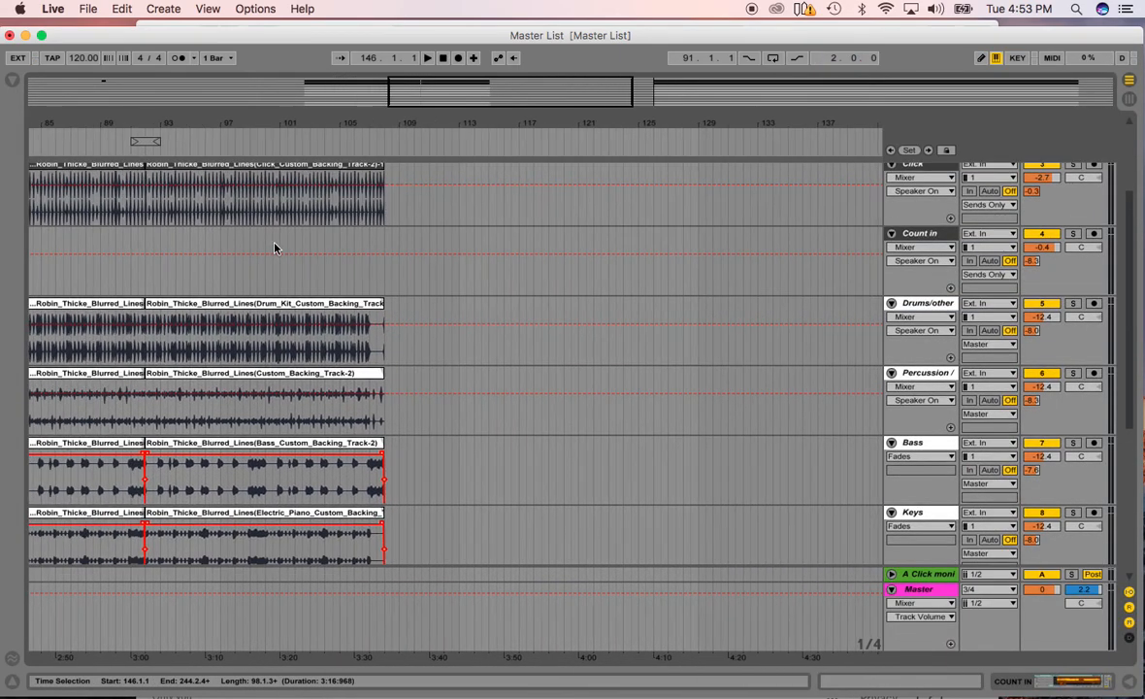
scroll(274, 249, "right", 3)
scroll(493, 241, "up", 3)
scroll(493, 241, "left", 3)
scroll(493, 241, "down", 1)
scroll(493, 241, "up", 3)
scroll(493, 241, "left", 5)
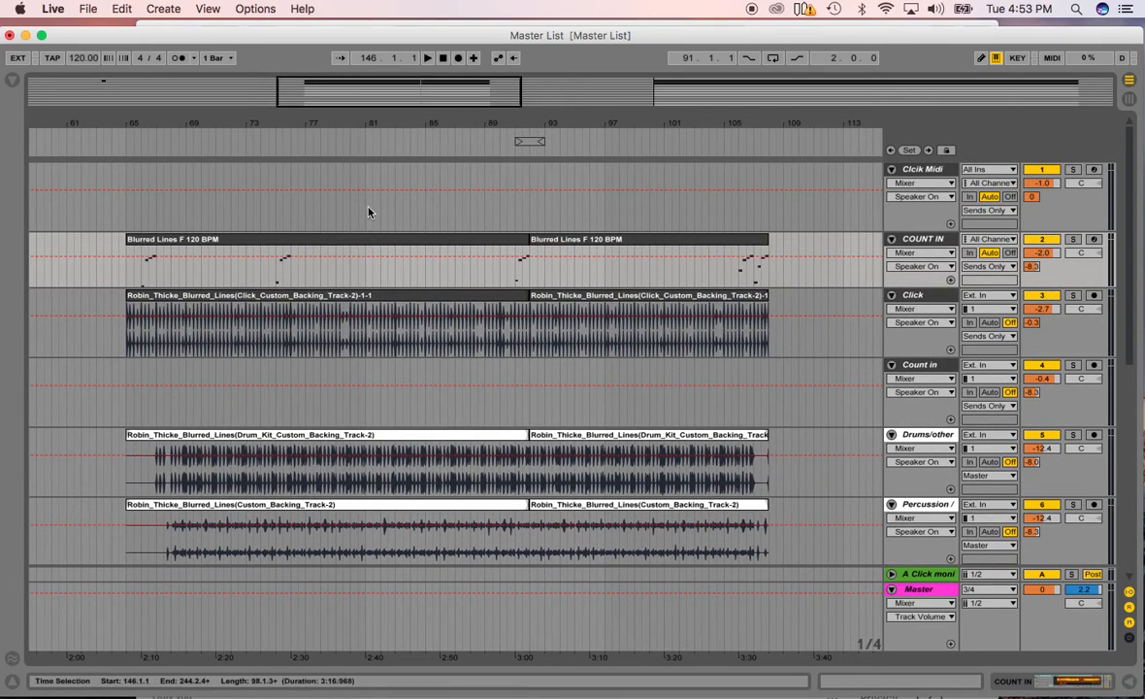
Step: Duplicate the 16-bar section from 92.1.1 to 108.1.1 on all tracks from COUNT IN through Lead vox
left_click_drag(402, 123, 403, 85)
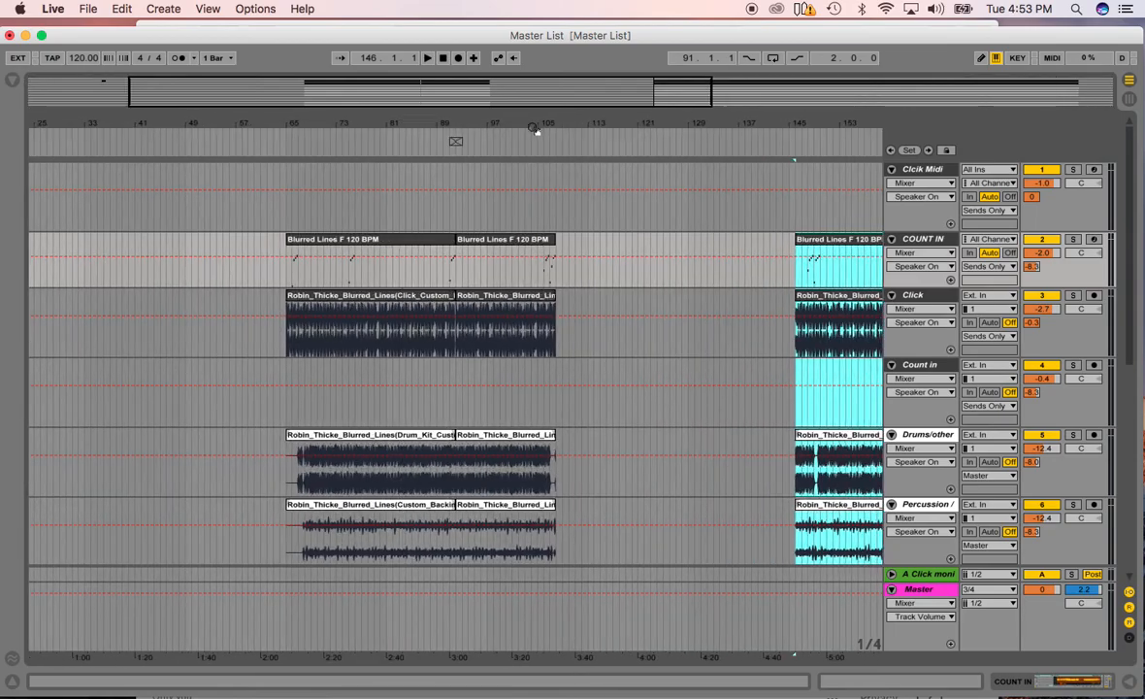
left_click_drag(533, 128, 432, 212)
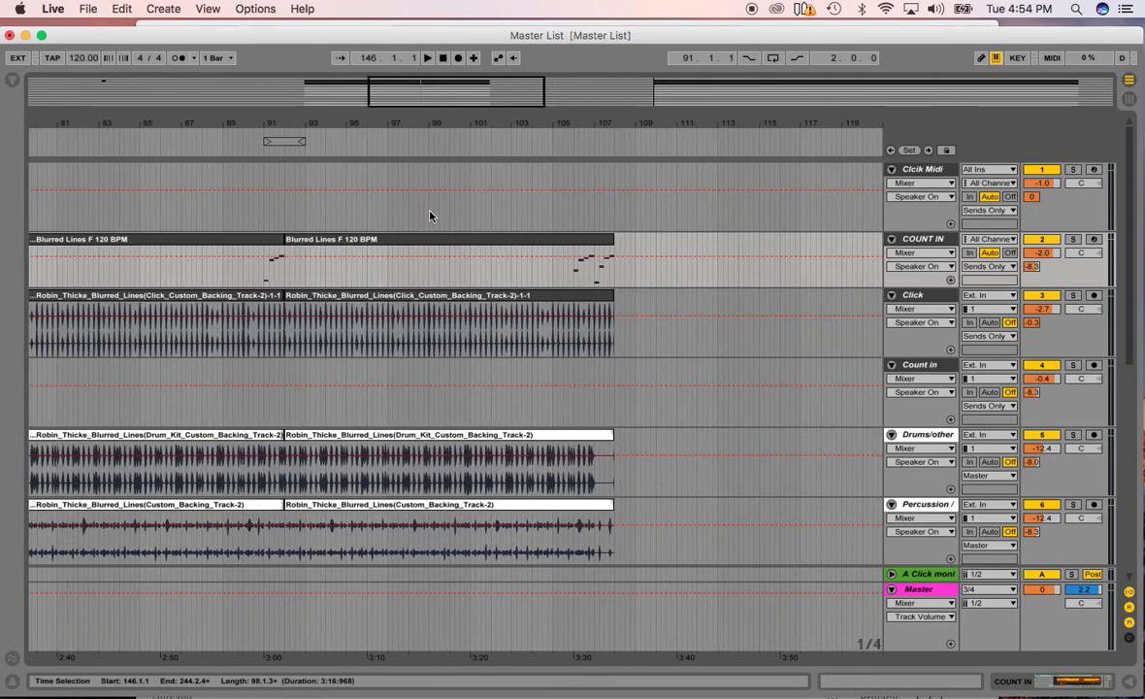
left_click(415, 240)
scroll(428, 286, "down", 6)
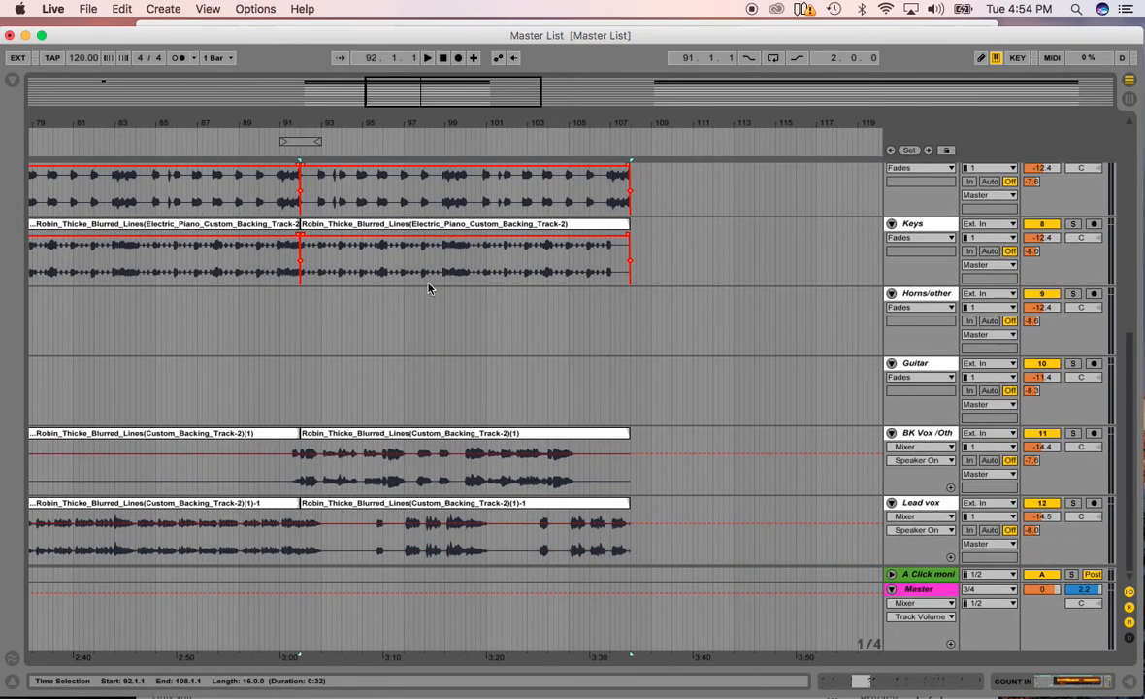
left_click(412, 507, "shift")
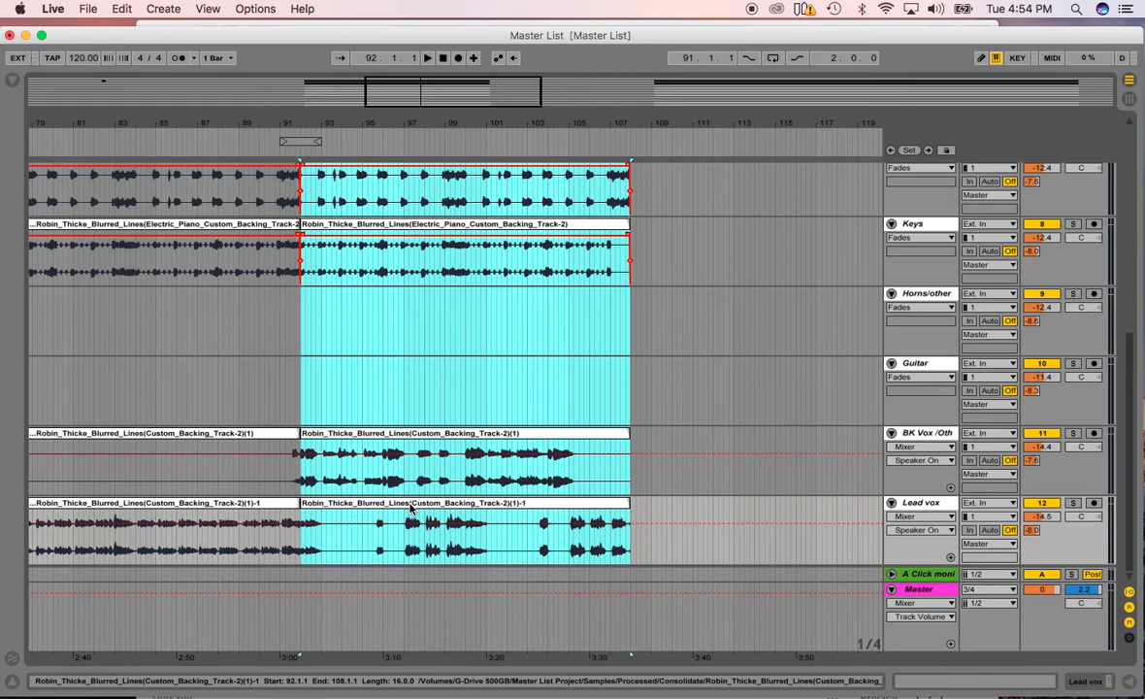
key("super+d")
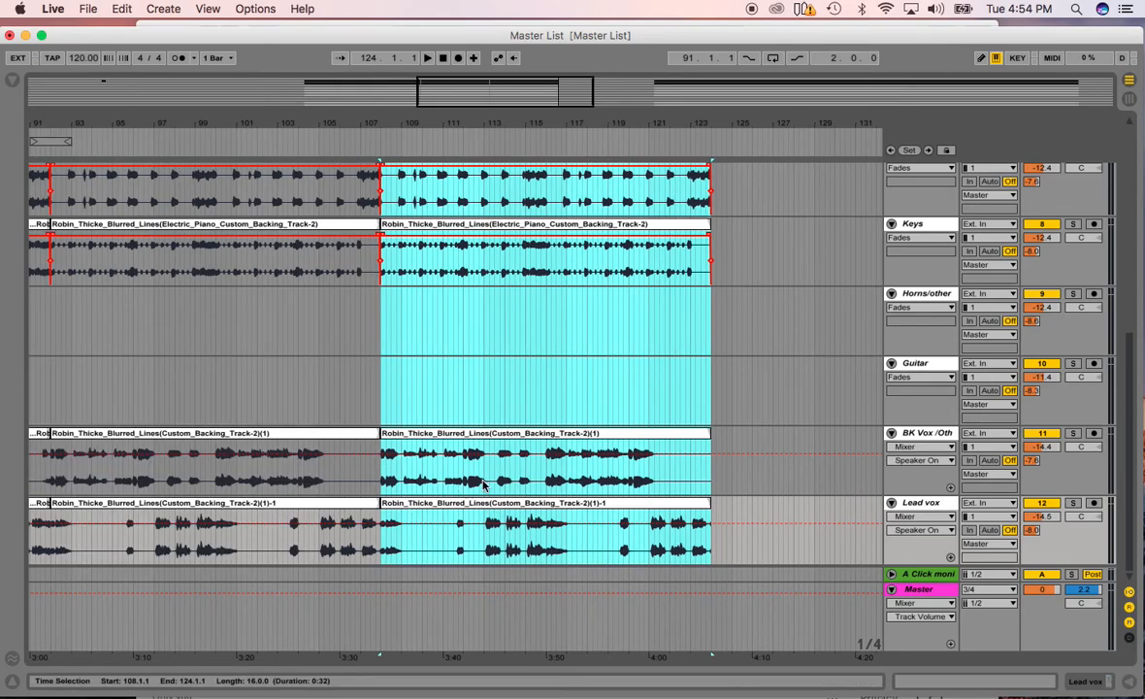
Step: Play the arrangement from 92.1.1 and skip to bar 107 to hear the transition into the duplicated section
scroll(325, 477, "left", 5)
scroll(325, 477, "up", 2)
scroll(330, 468, "left", 1)
scroll(330, 468, "up", 4)
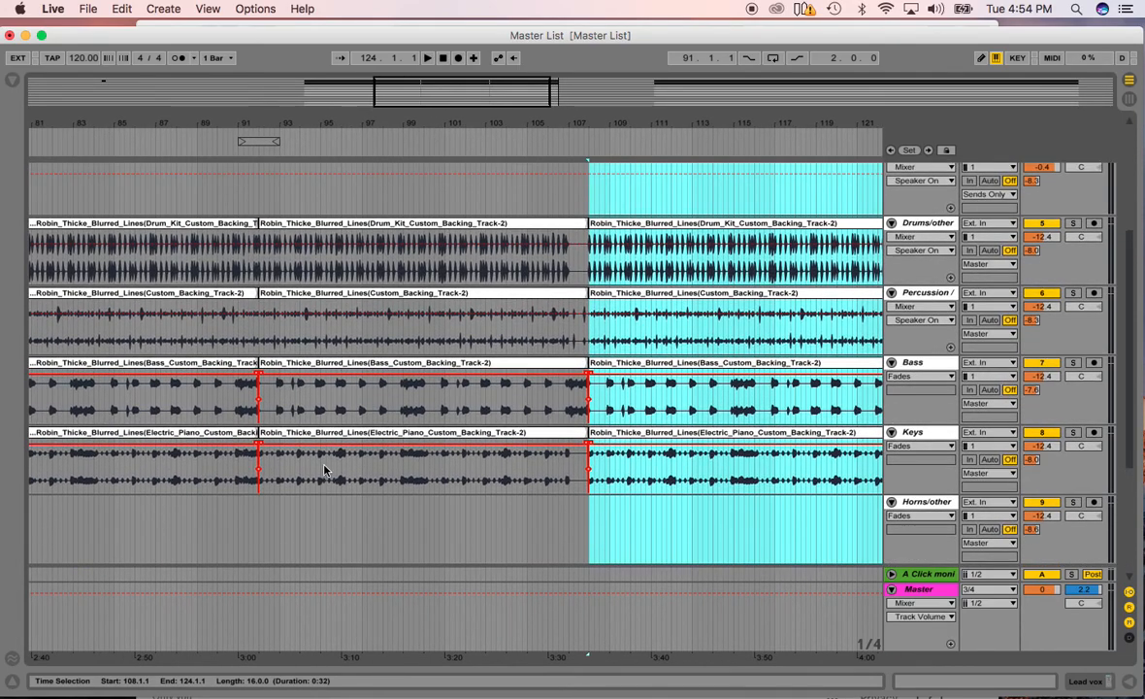
left_click(358, 247)
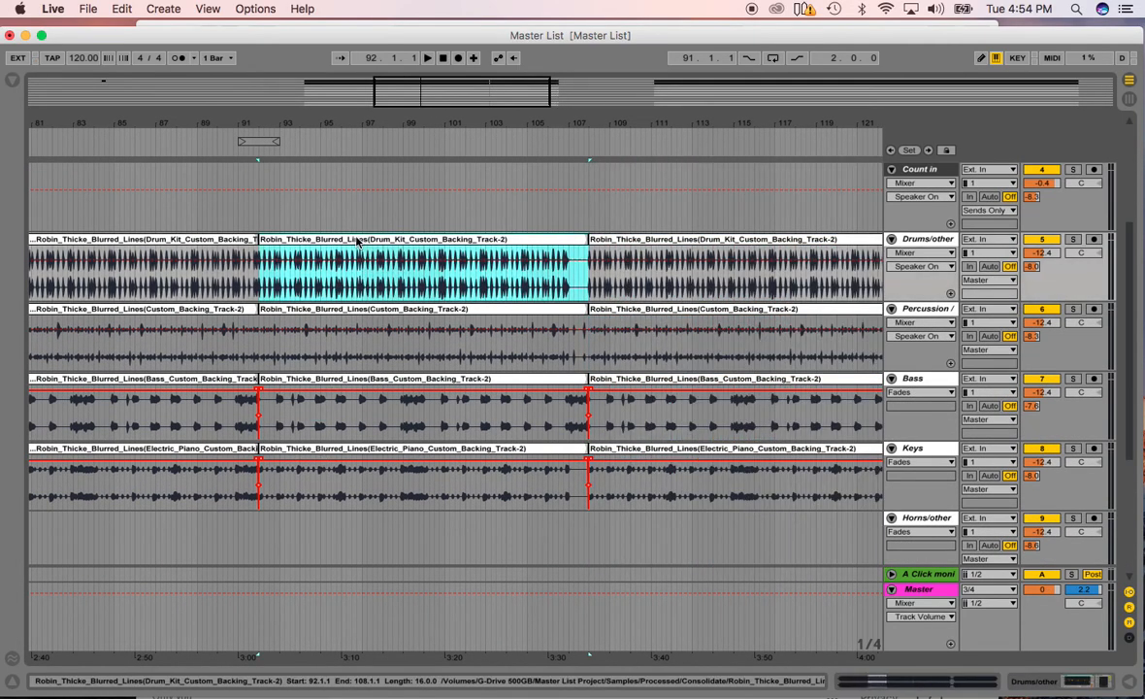
scroll(243, 170, "up", 5)
scroll(243, 170, "left", 1)
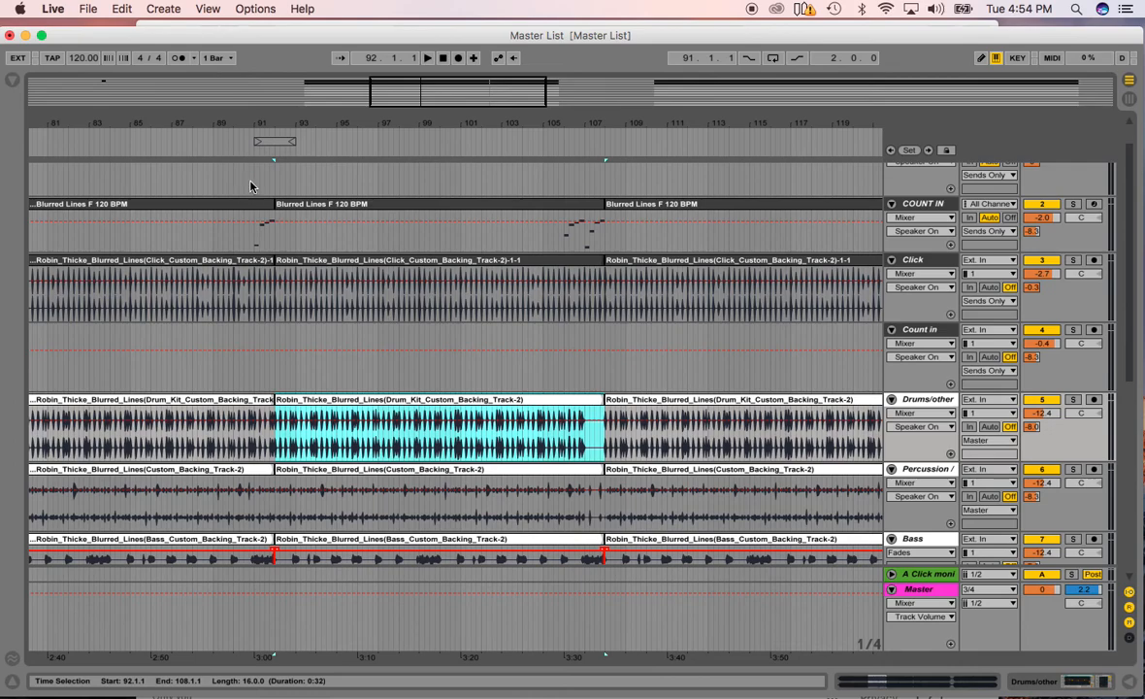
key("space")
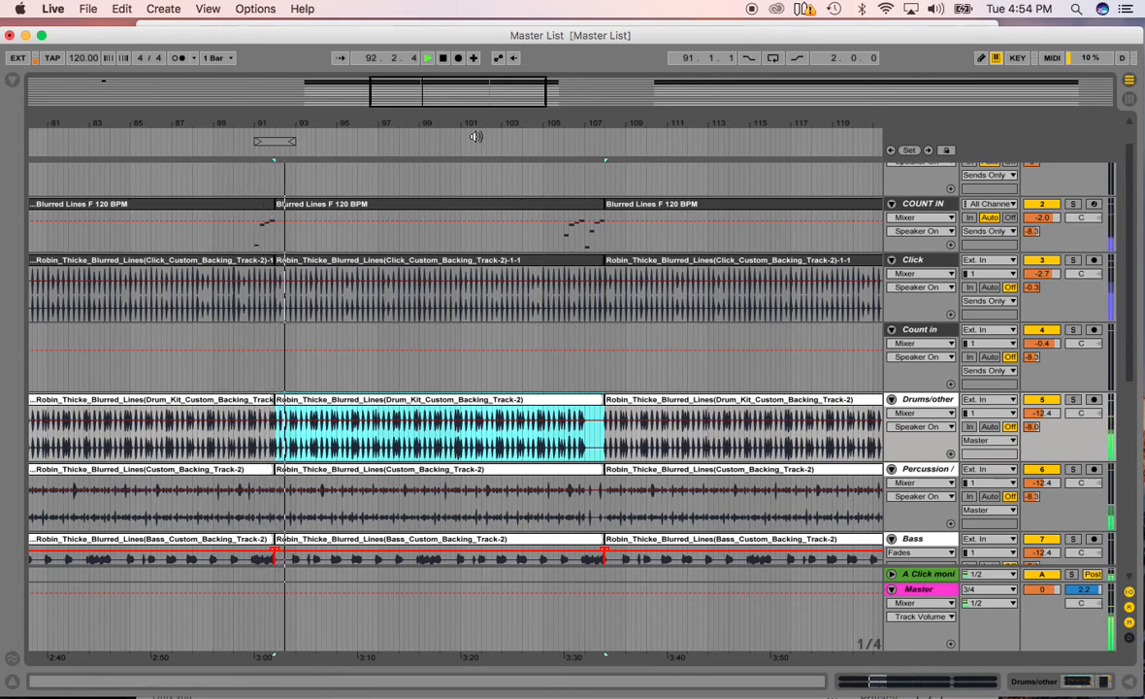
left_click(569, 146)
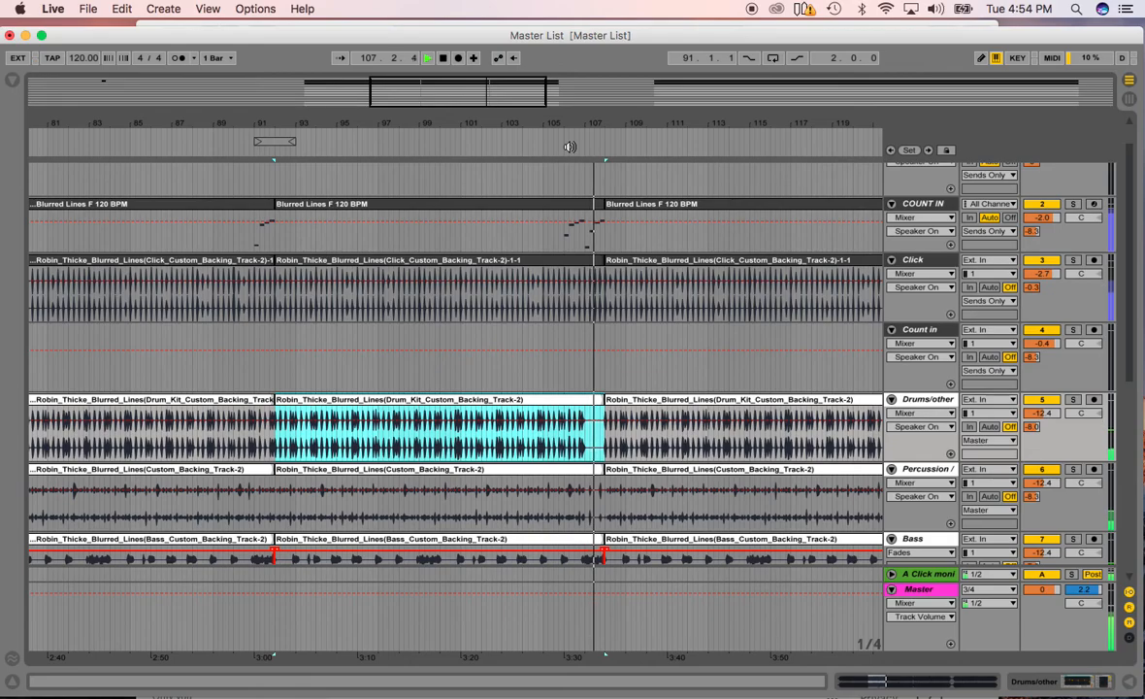
Step: Move all clips starting at 146.1.1, from COUNT IN through Lead vox, to start at 124.1.1, directly after the duplicated section
left_click_drag(634, 118, 388, 62)
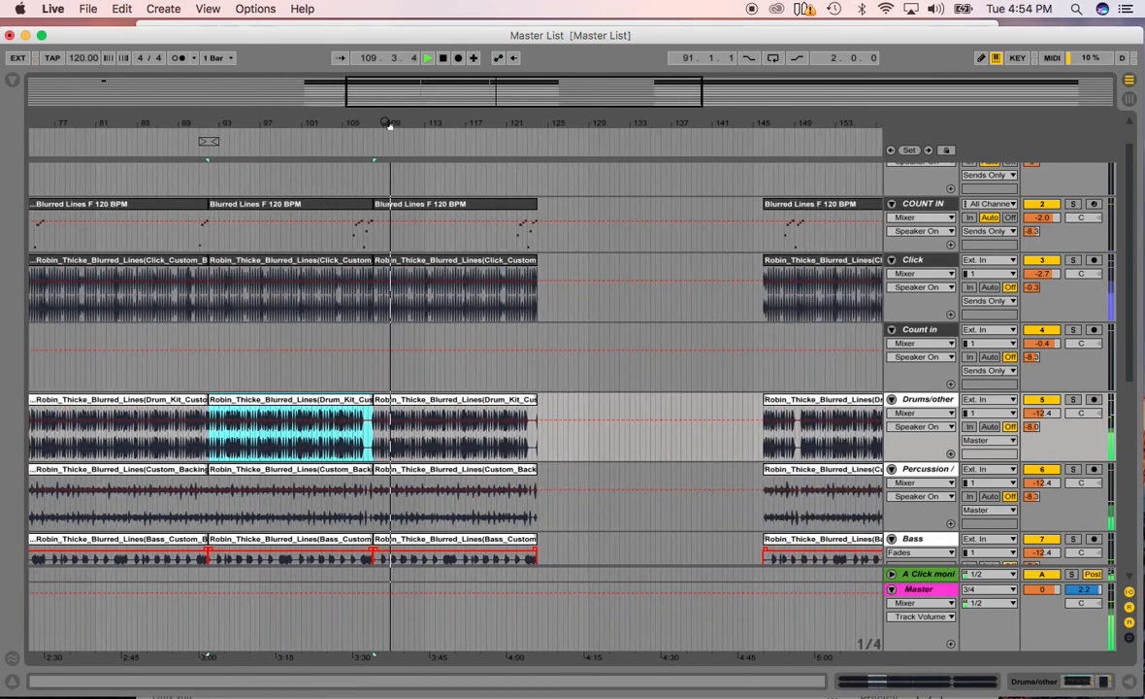
left_click(811, 225)
scroll(818, 316, "down", 10)
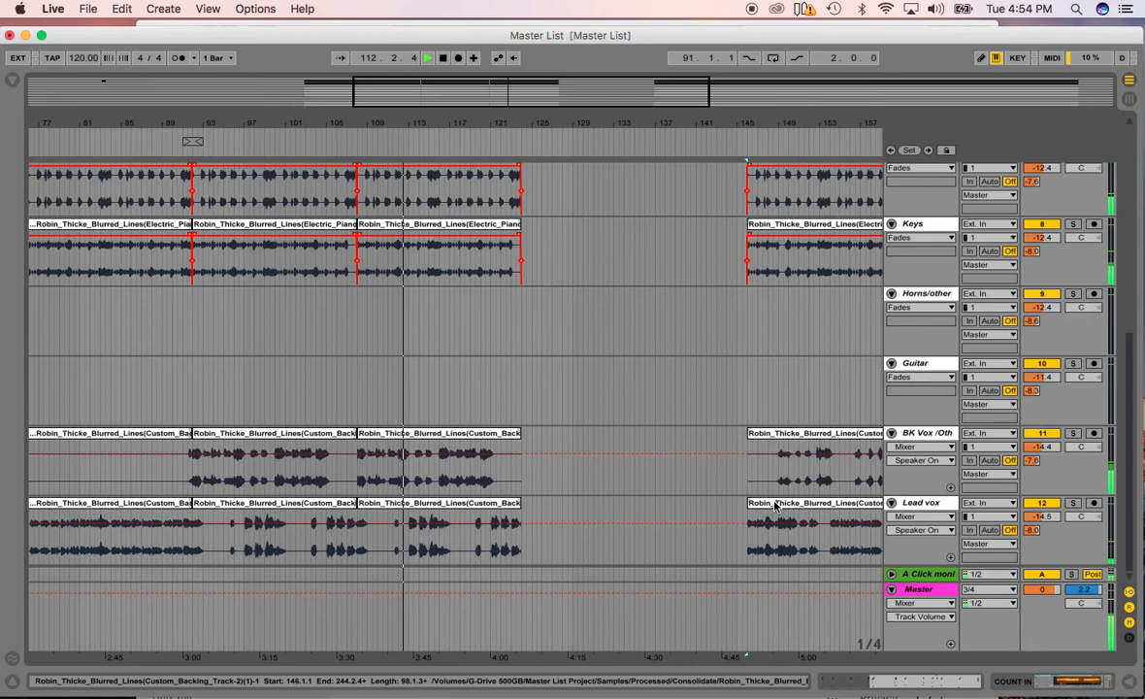
left_click(778, 503, "shift")
left_click_drag(778, 504, 555, 520)
left_click_drag(547, 127, 582, 272)
scroll(468, 289, "up", 10)
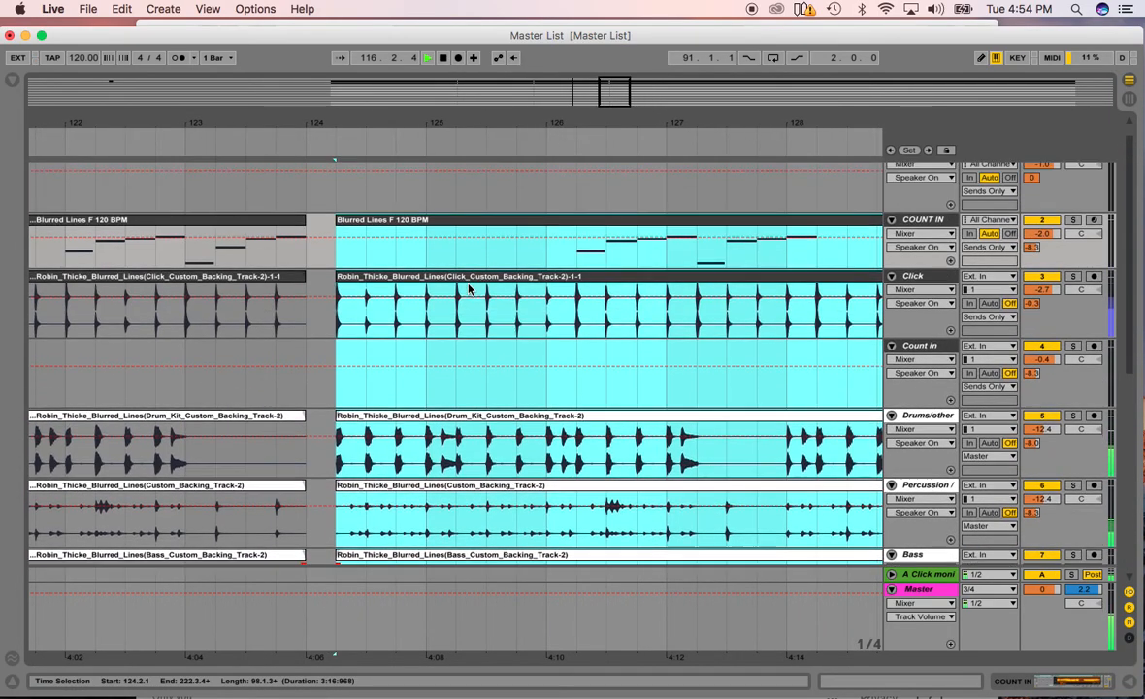
left_click_drag(384, 245, 354, 243)
mouse_move(476, 120)
left_mouse_down()
mouse_move(477, 2)
mouse_move(480, 119)
left_mouse_up()
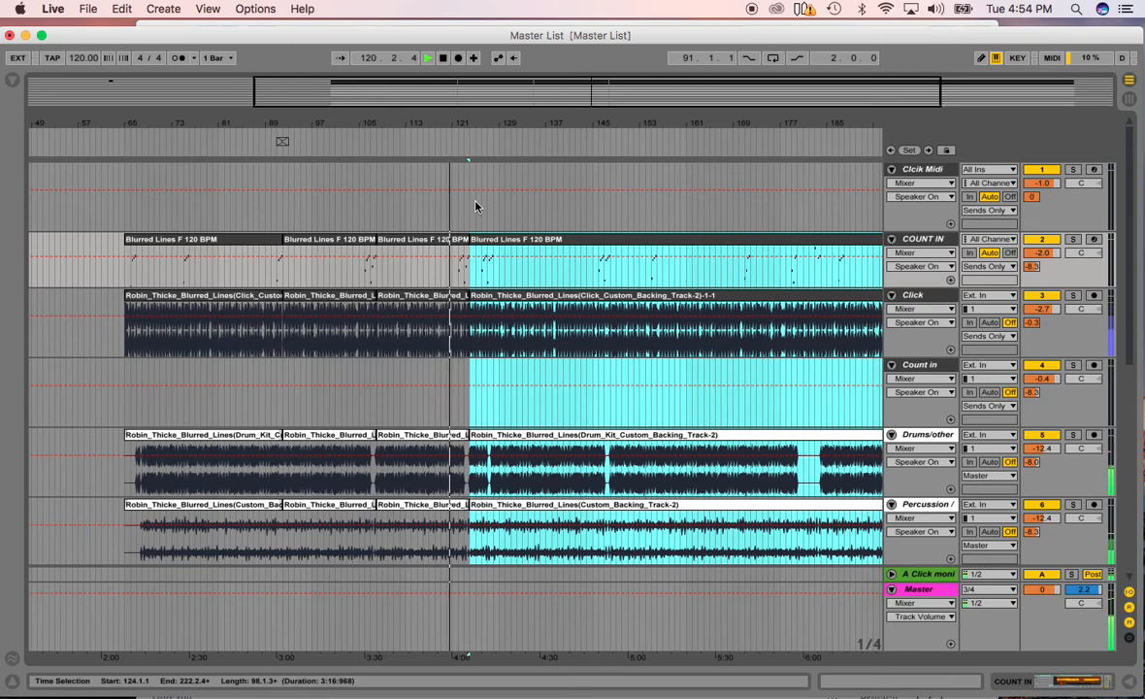
Step: Stop playback and check the separate section clips on the COUNT IN track
key("space")
left_click(272, 245)
left_click(310, 245)
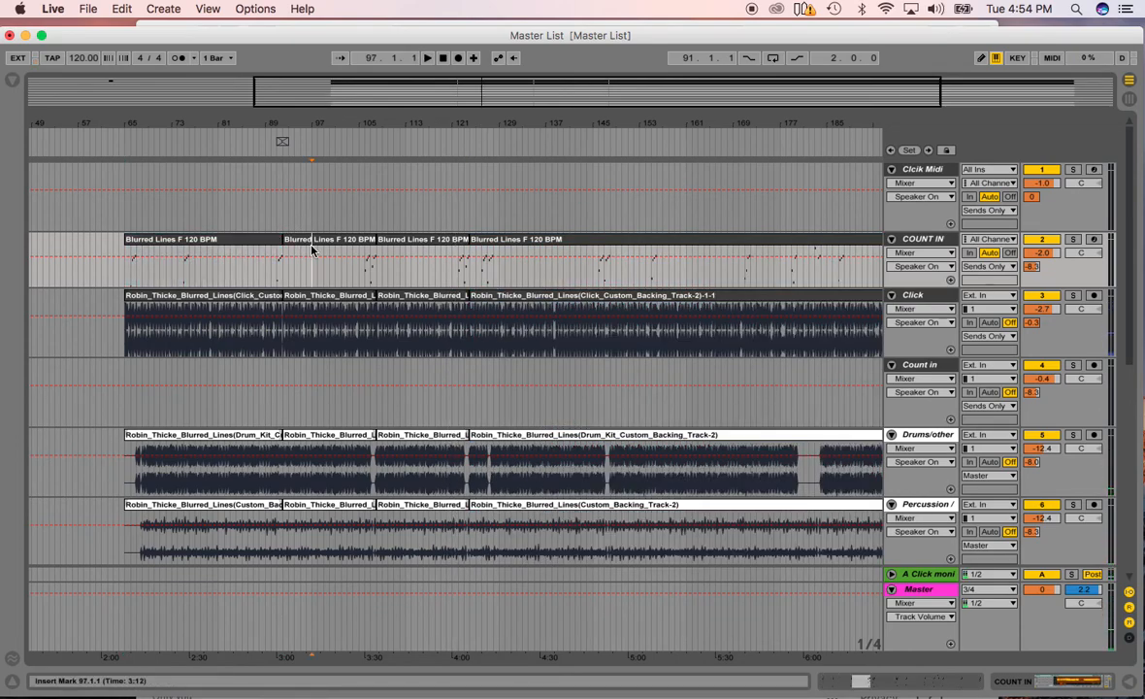
left_click(338, 238)
left_click(404, 243)
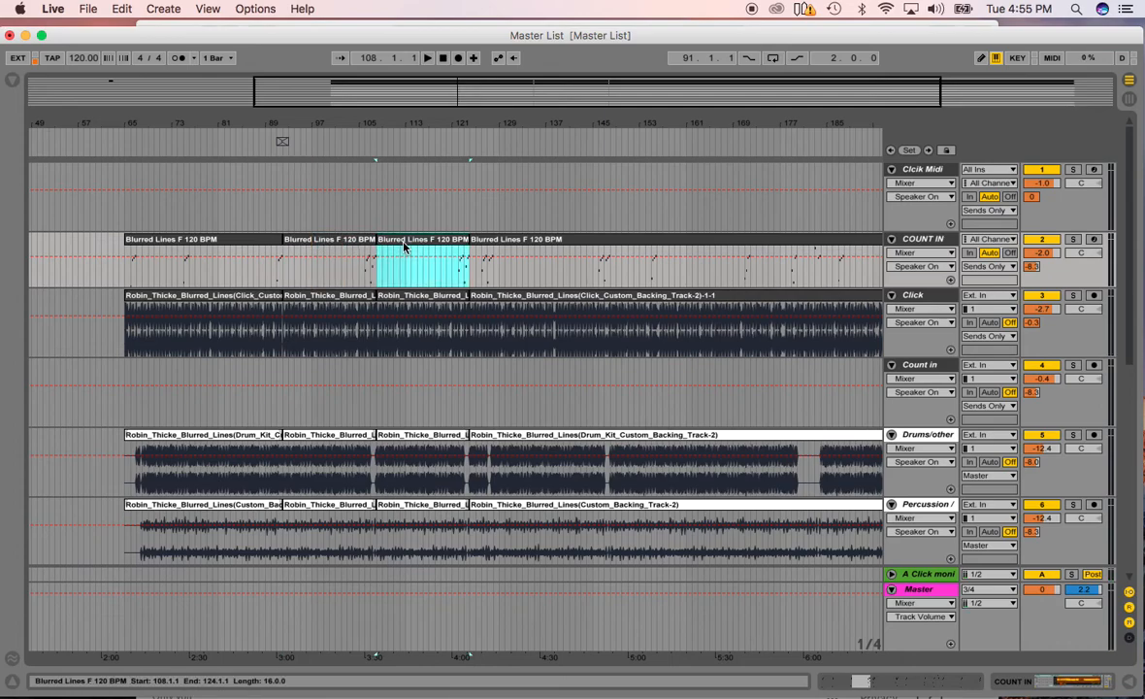
left_click(493, 244)
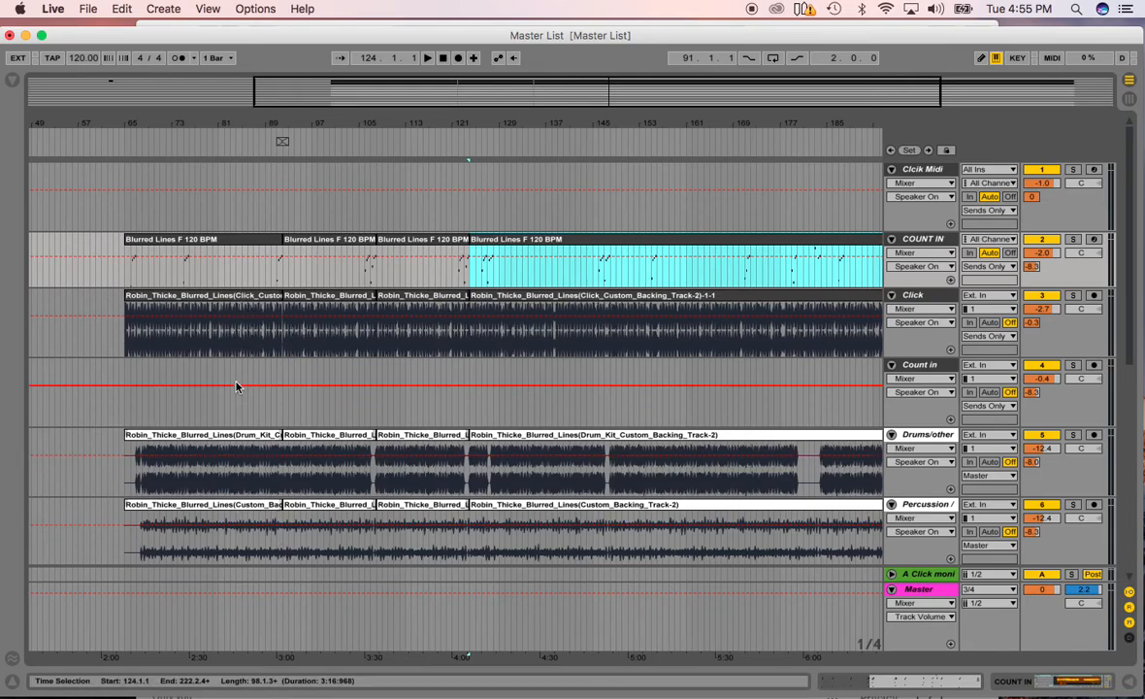
Step: Select all song clips from 65.1.1 onward on COUNT IN through Lead vox and consolidate them into one clip per track
left_click(209, 245)
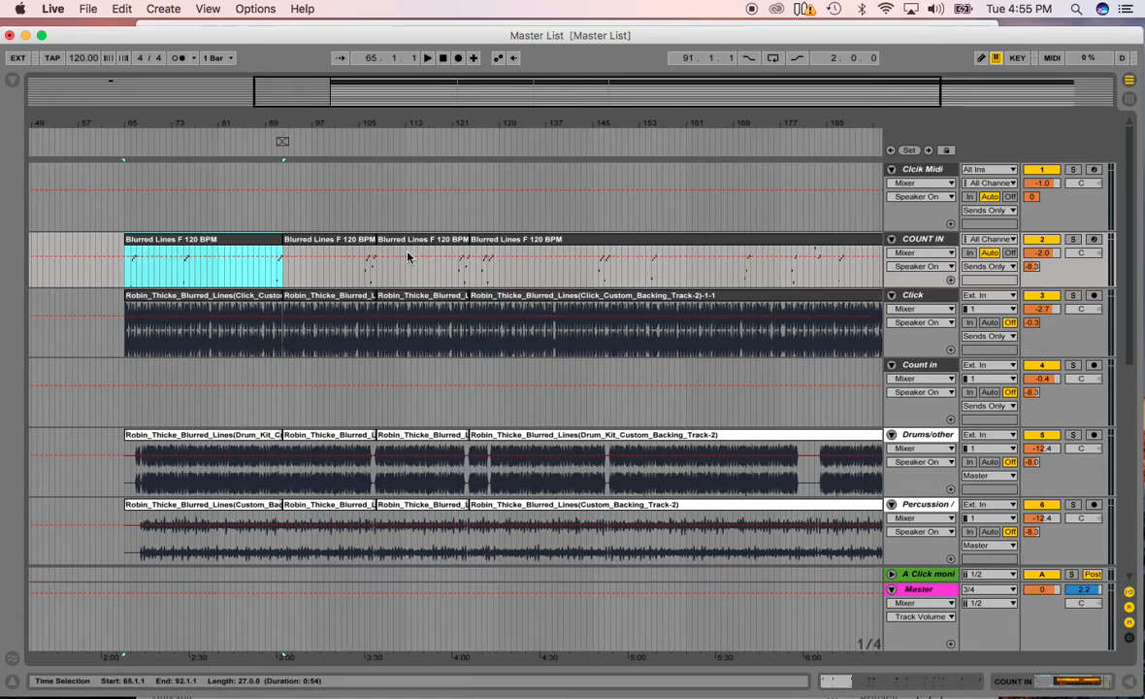
scroll(693, 374, "down", 5)
scroll(692, 378, "down", 2)
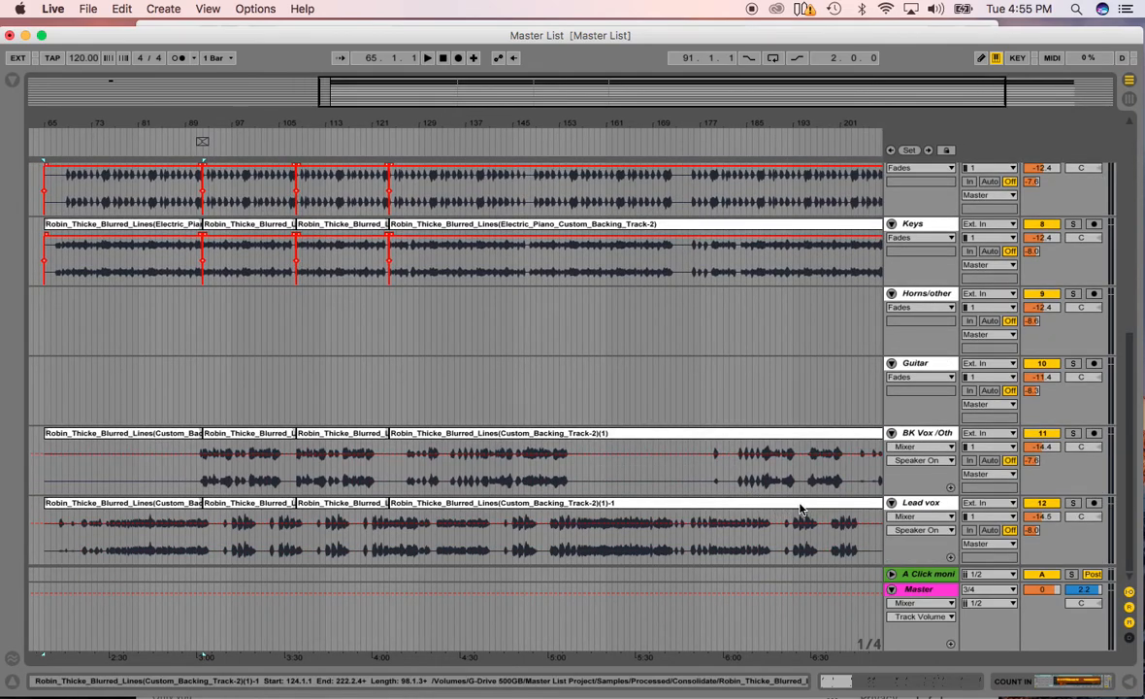
key("super+a")
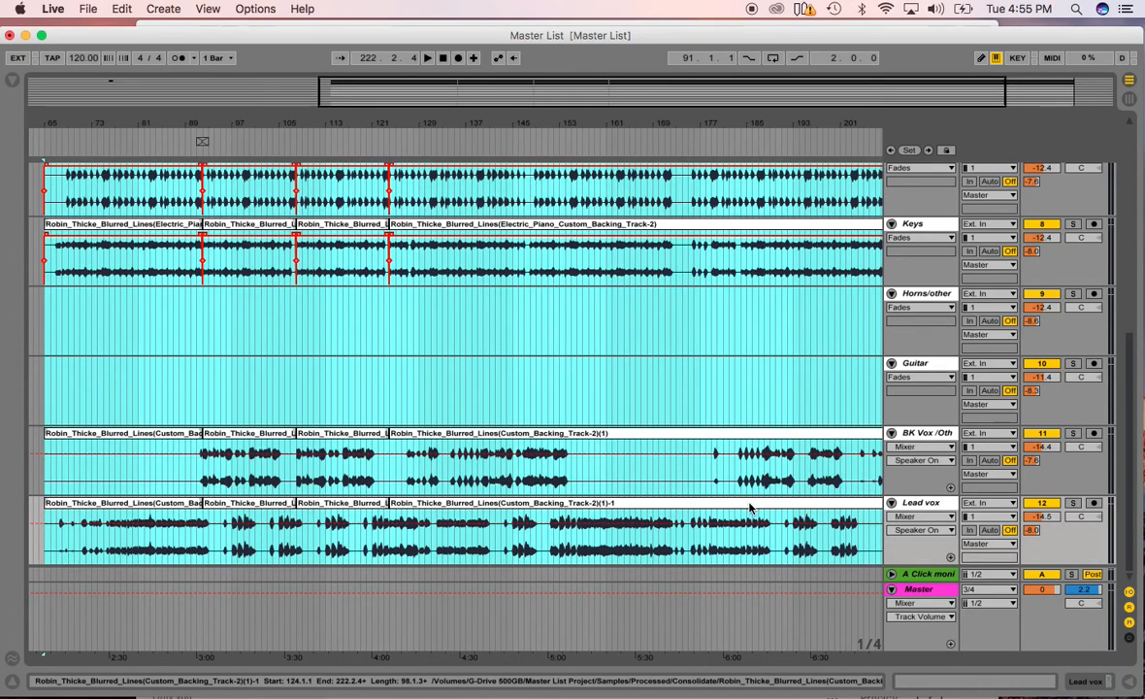
left_click(121, 8)
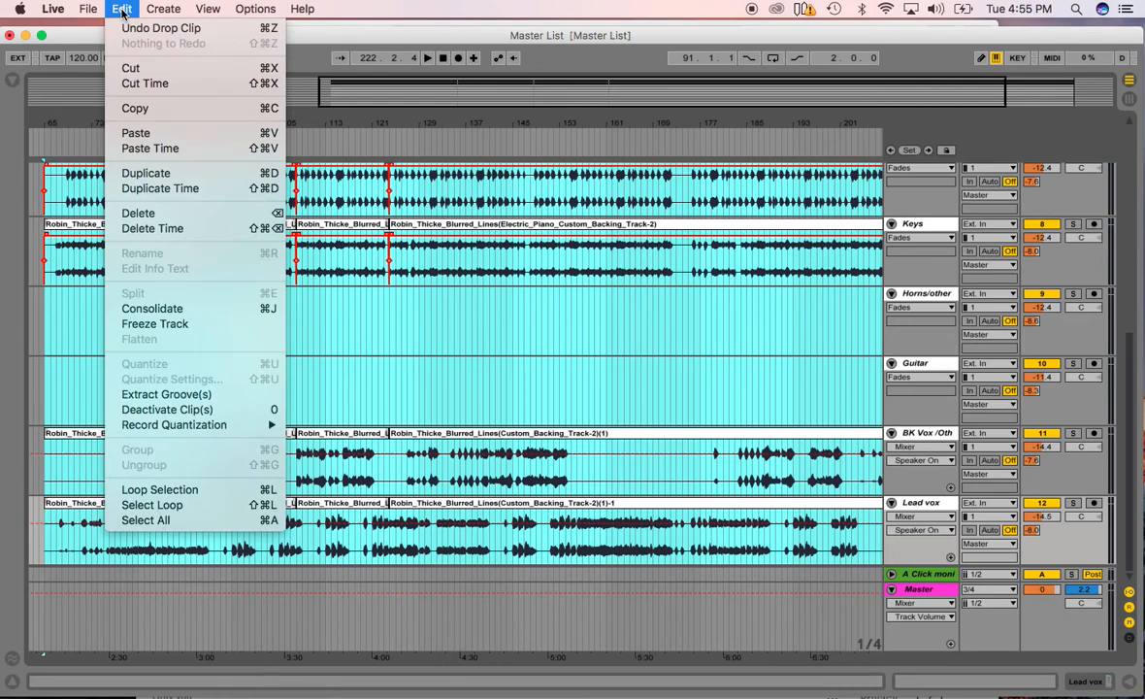
left_click(152, 310)
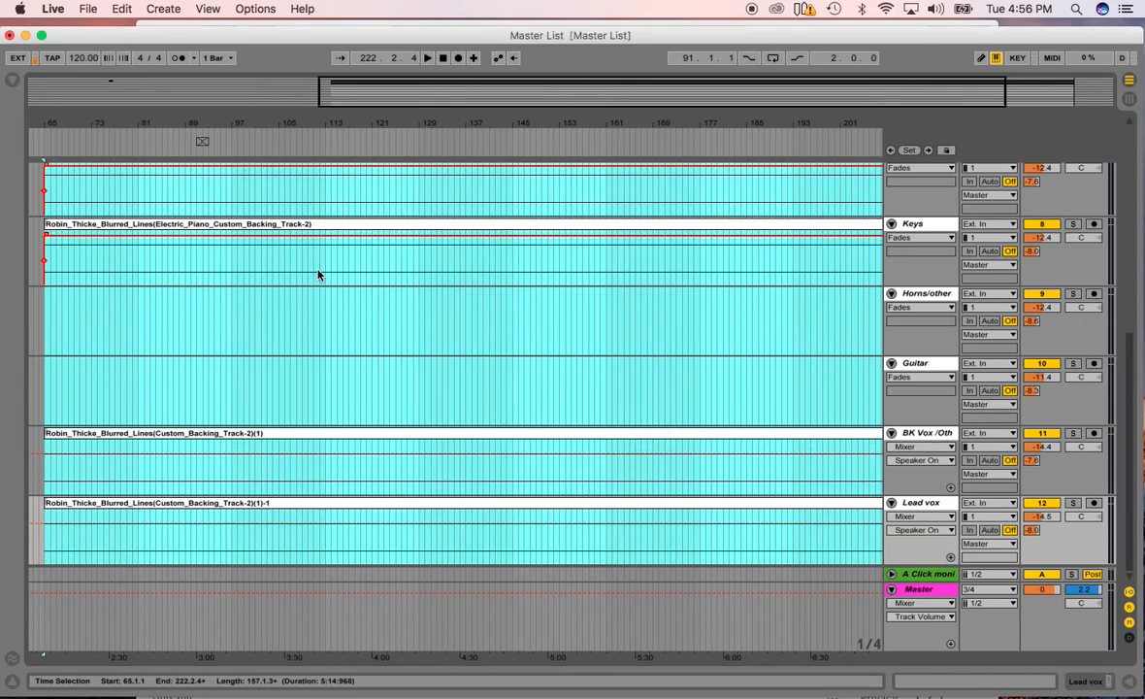
Step: Check the consolidated clips and their waveforms from the COUNT IN track down to Bass
scroll(318, 276, "up", 6)
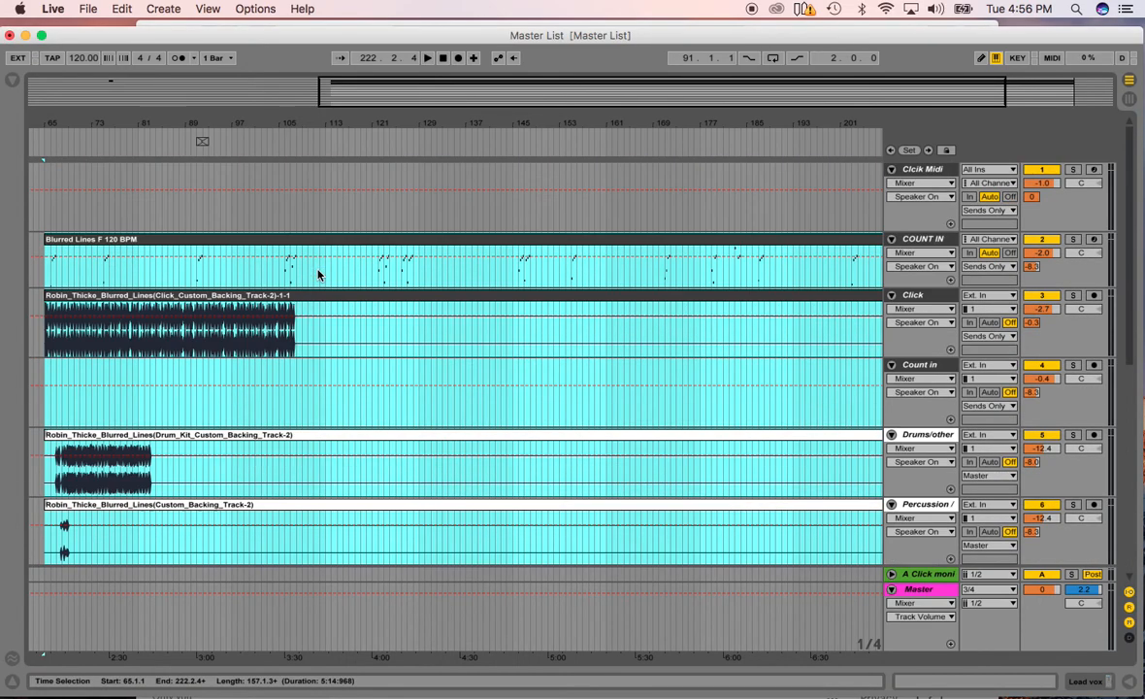
left_click(264, 240)
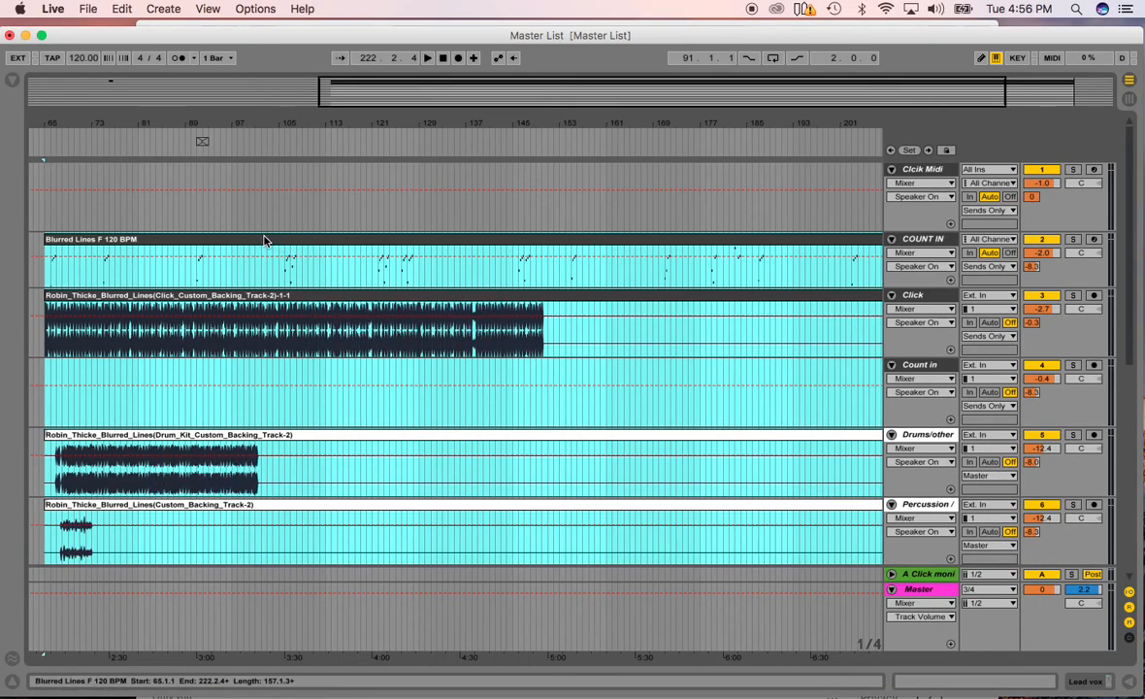
scroll(429, 401, "down", 1)
scroll(427, 401, "down", 1)
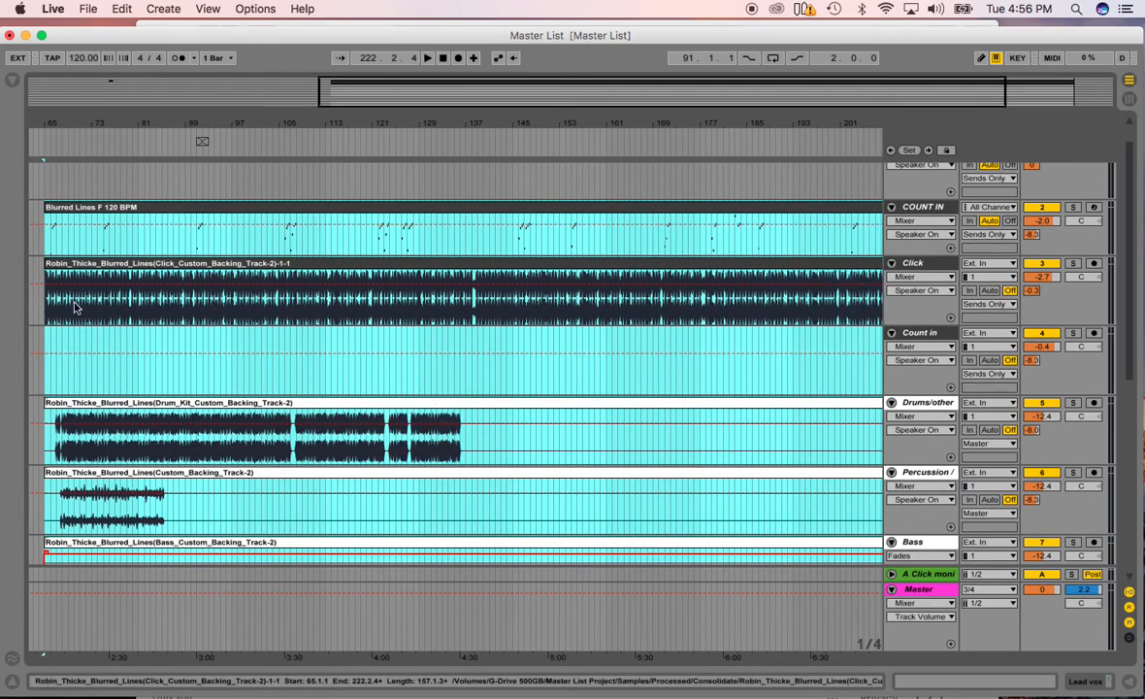
left_click(131, 208)
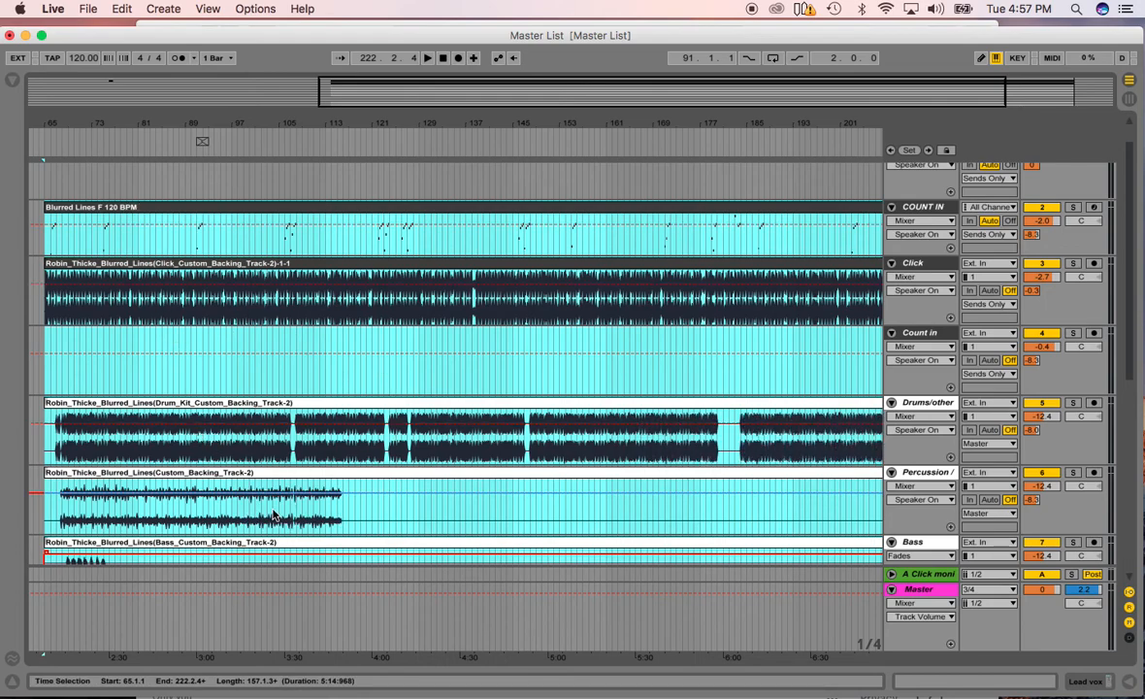
Step: Select the consolidated clips from COUNT IN through Lead vox and place them in the Blurred Lines scene of Session View
left_click(231, 209)
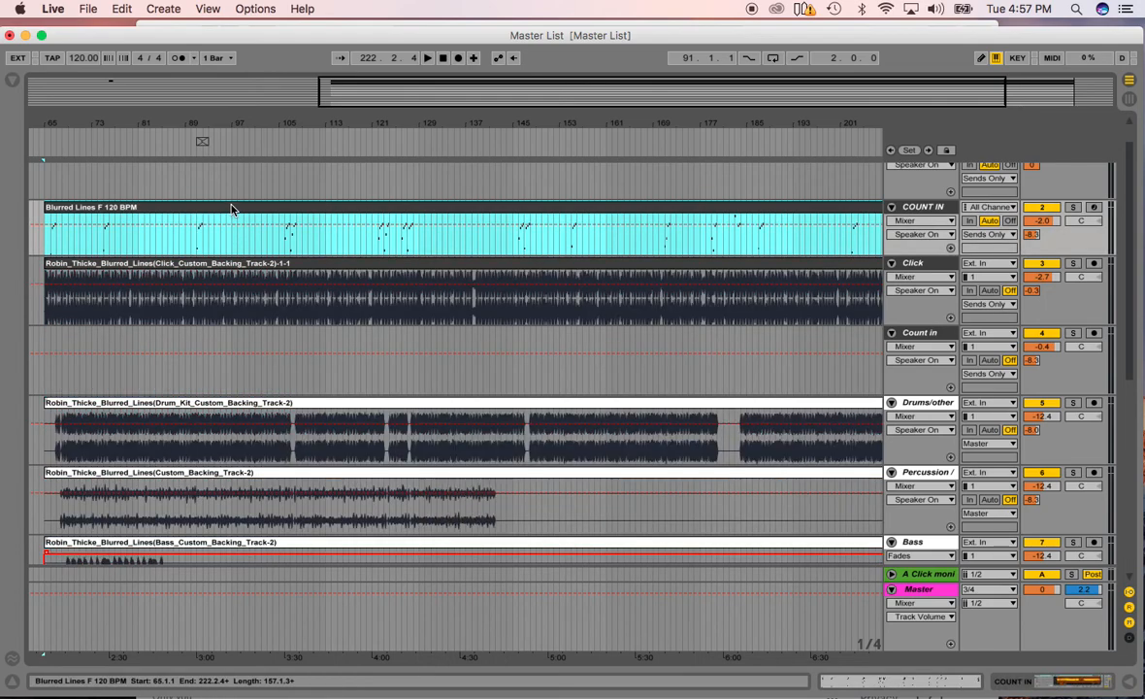
scroll(231, 210, "down", 10)
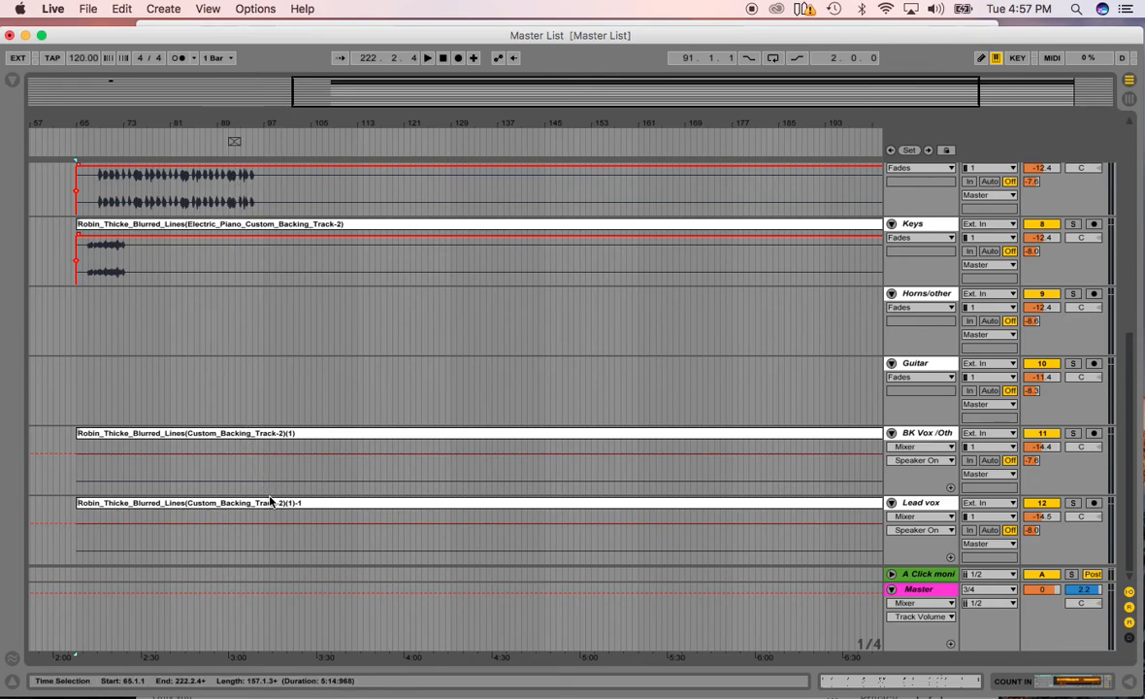
key("super+a")
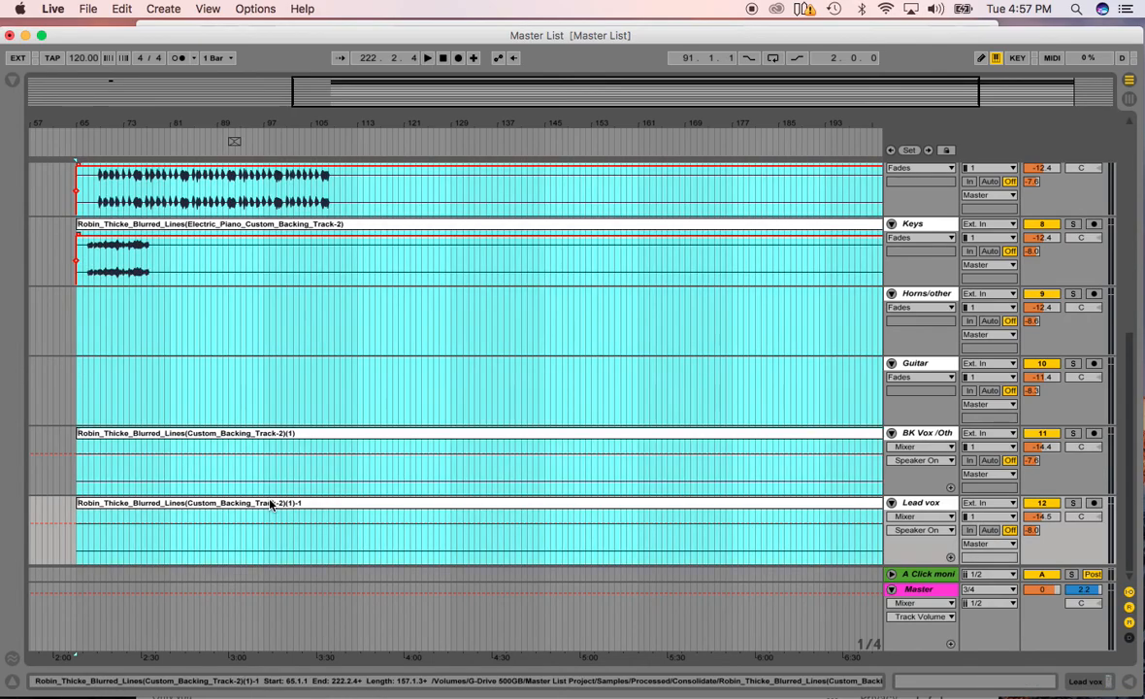
scroll(333, 371, "up", 10)
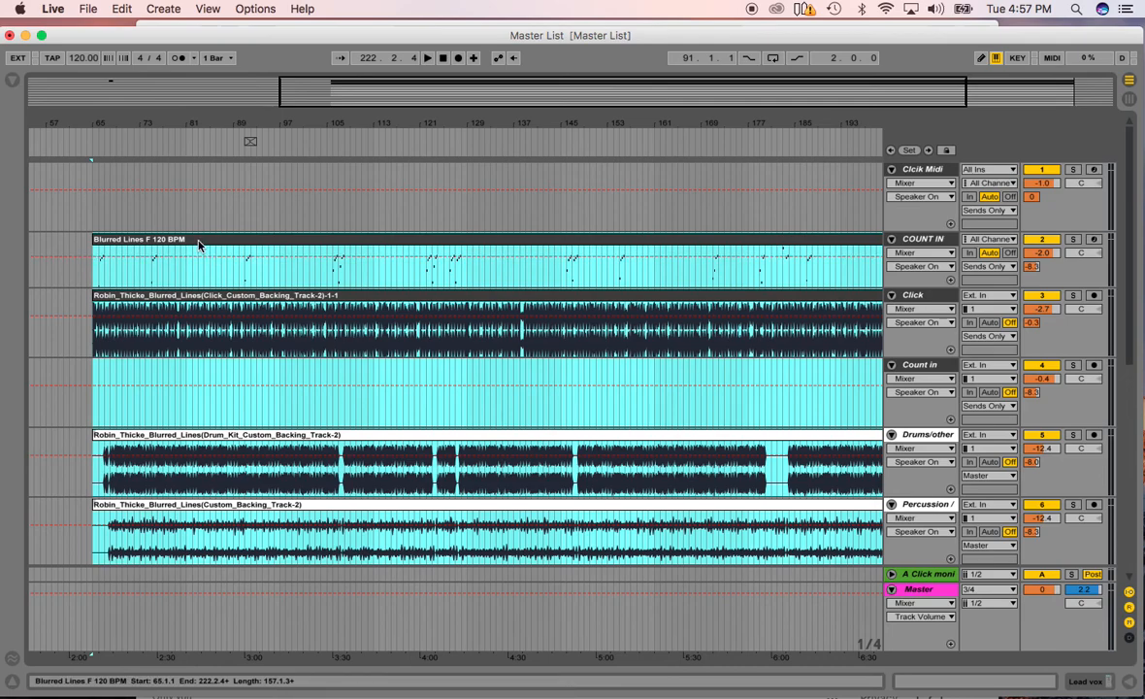
key("Tab")
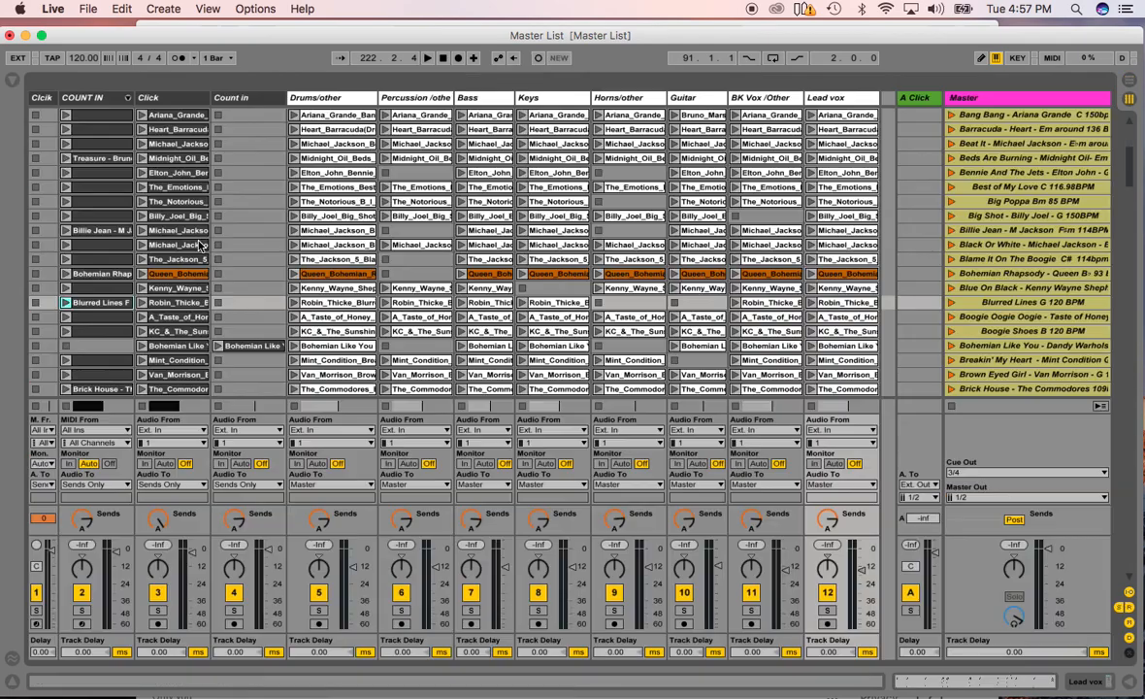
left_click_drag(199, 244, 99, 306)
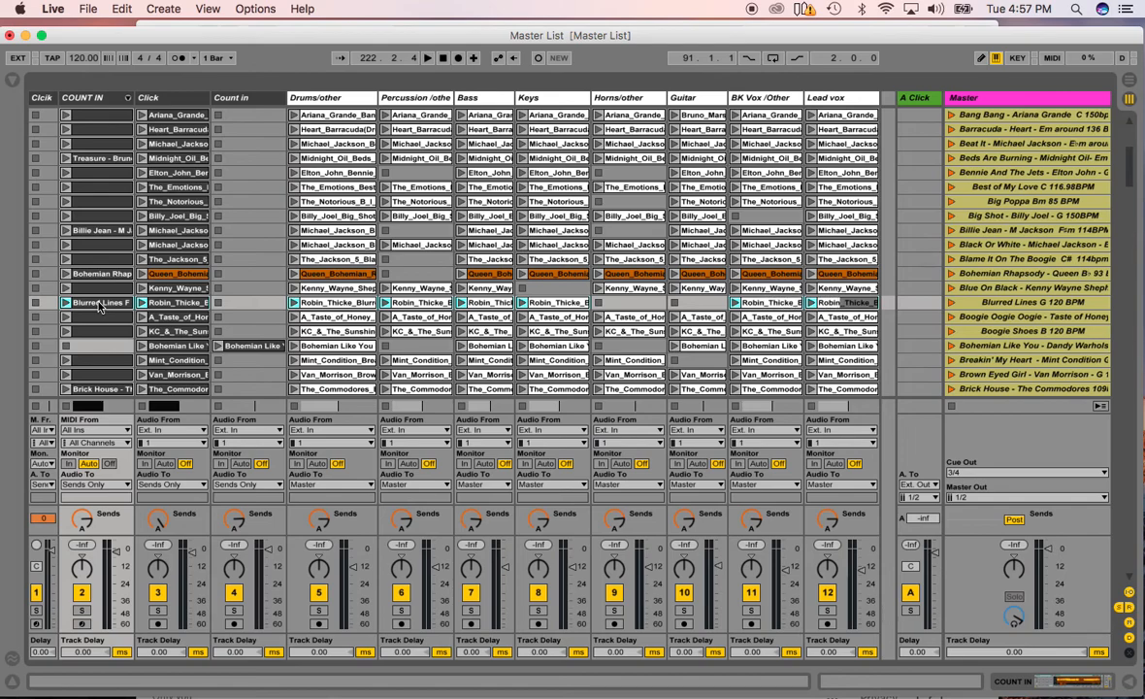
Step: Return to Arrangement View and undo the recent edits back to the unsplit clips, before the section from 92.1.1 to 108.1.1 was cut
key("super+c")
left_click(1130, 84)
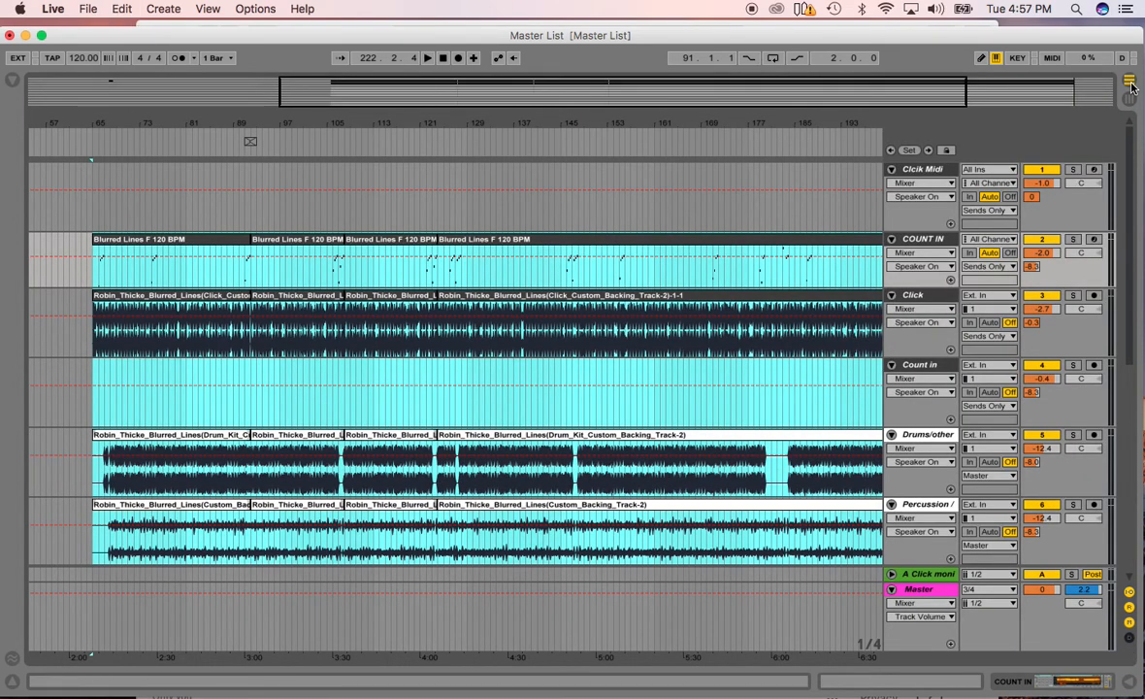
key("super+z")
key("super+z")
key("super+z")
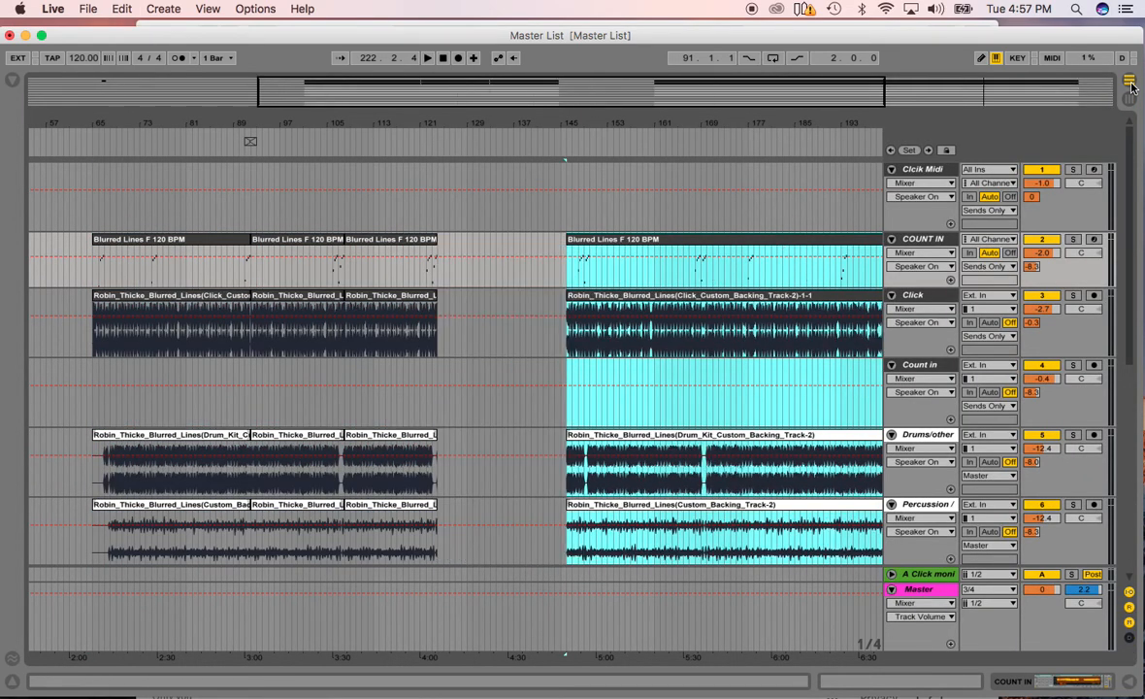
key("super+z")
key("super+z")
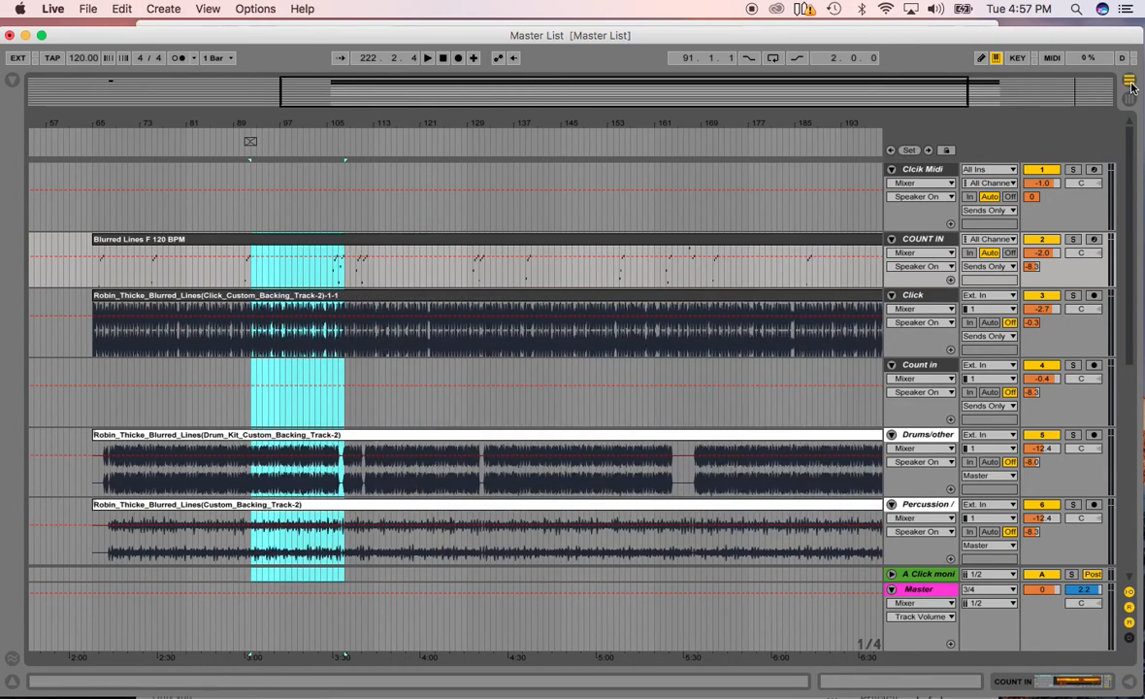
Step: Duplicate the Click track and rename the copy "Click remo"
left_click_drag(648, 124, 762, 129)
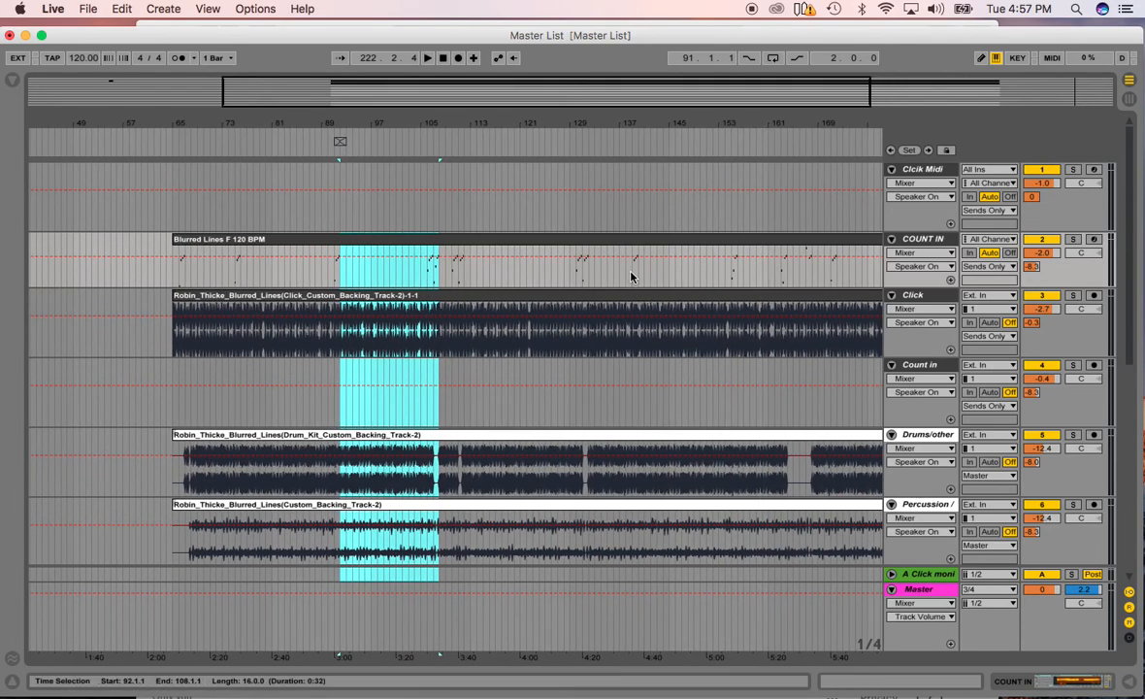
left_click(910, 297)
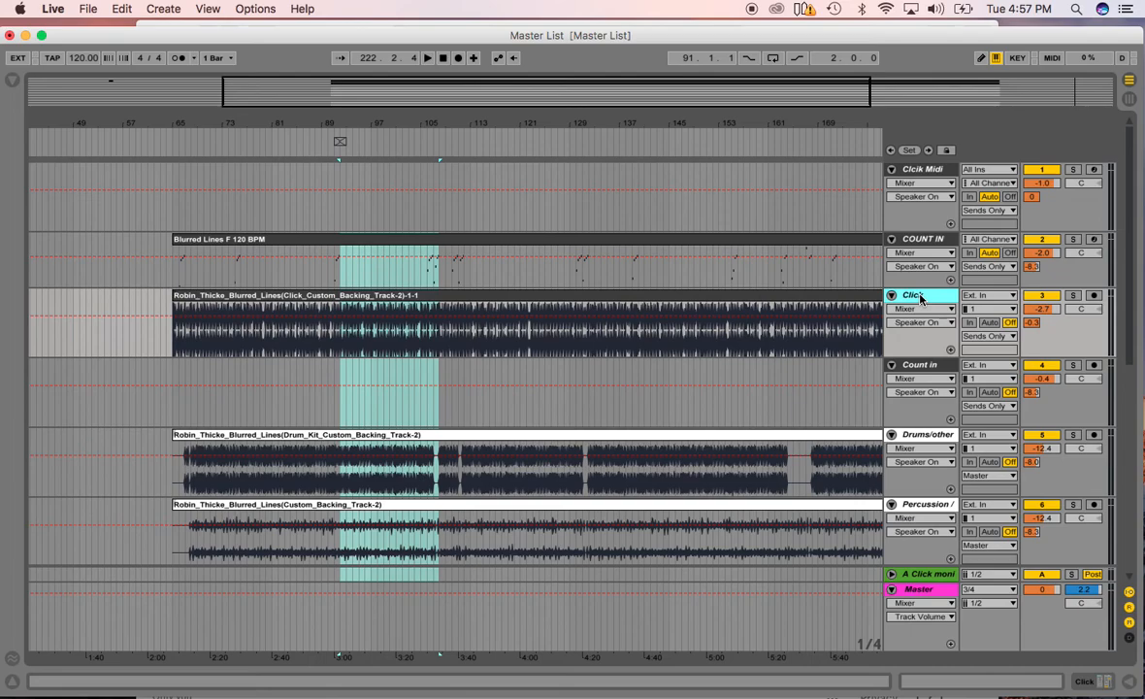
key("super+d")
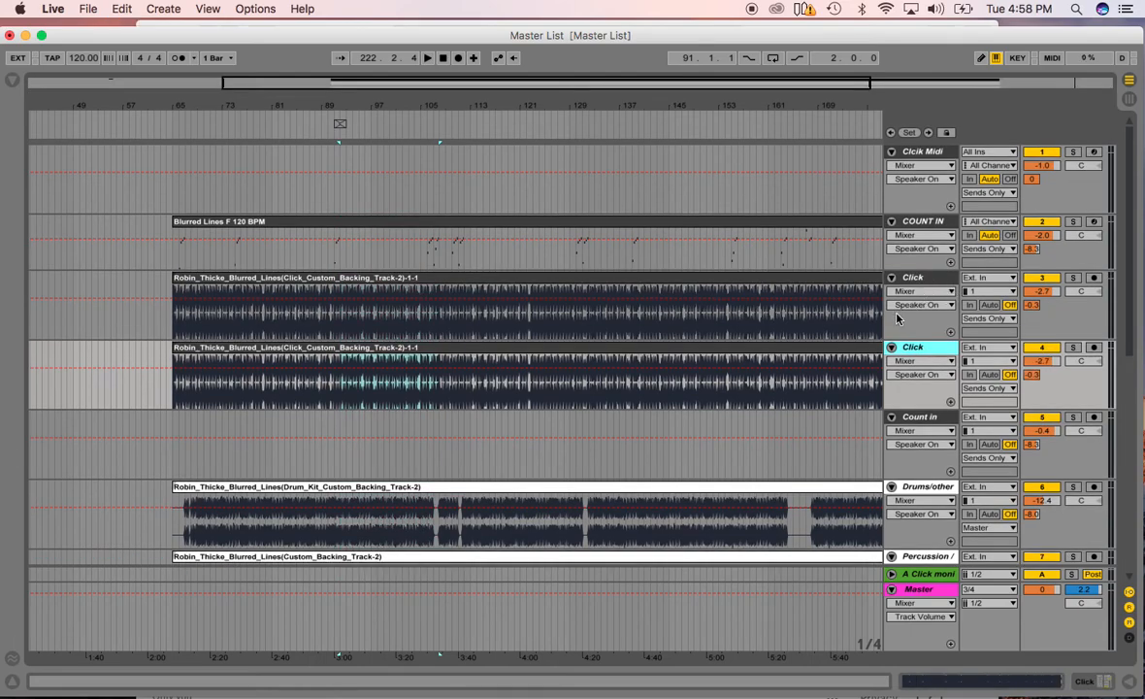
right_click(919, 346)
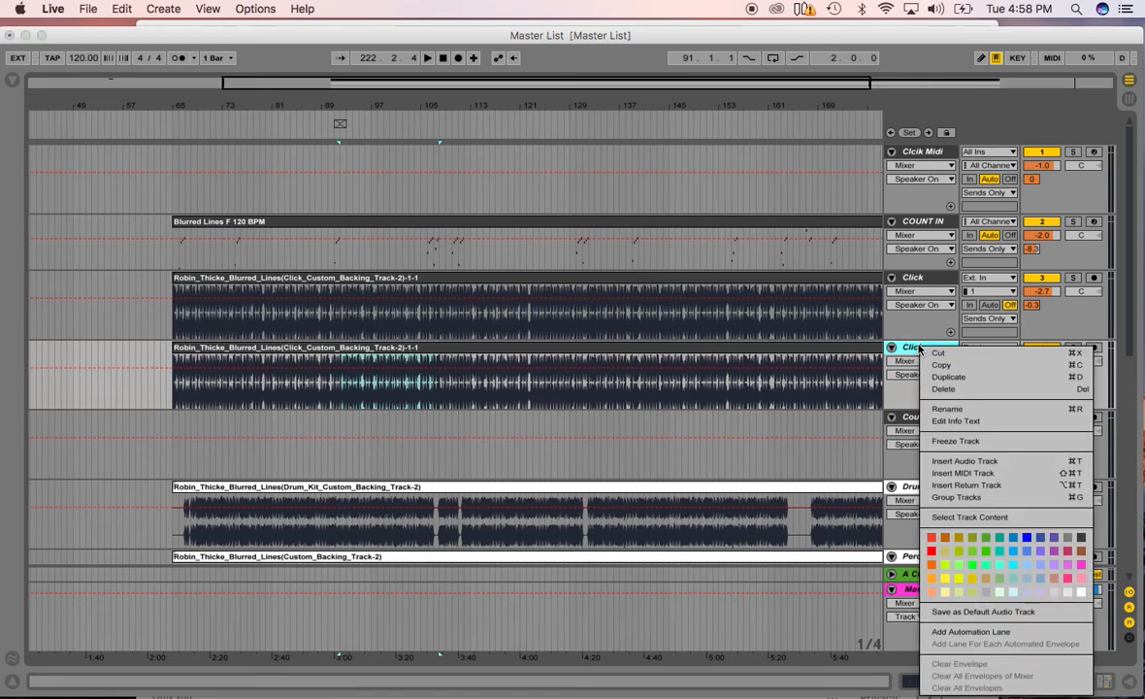
left_click(947, 408)
type("recor")
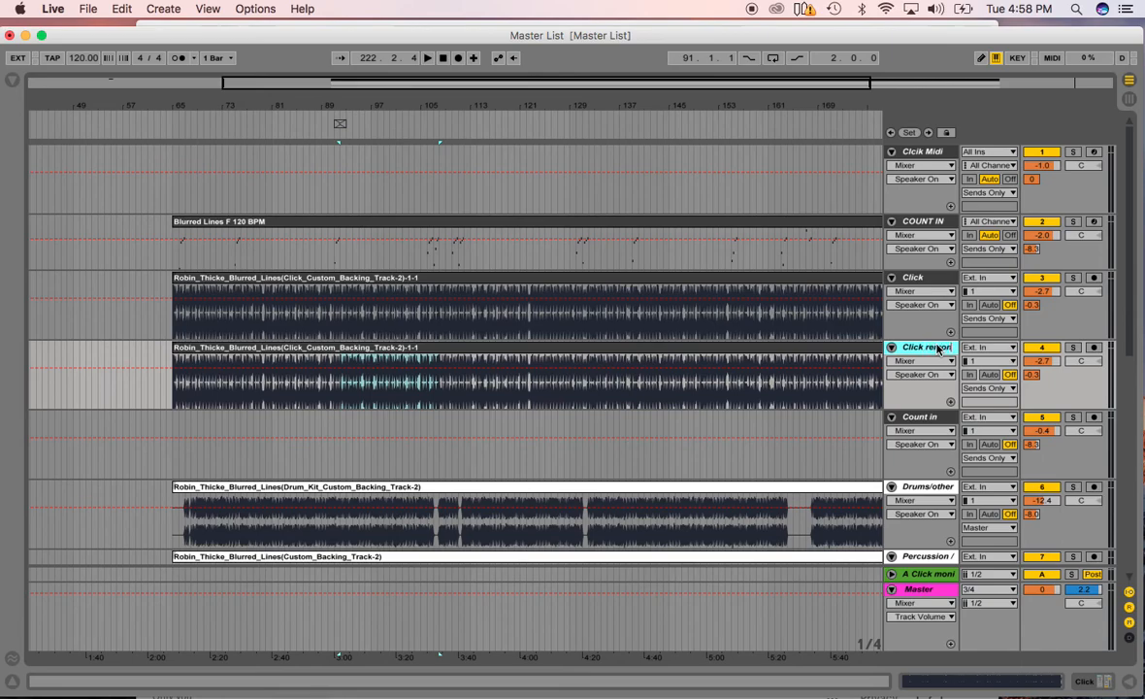
key("BackSpace")
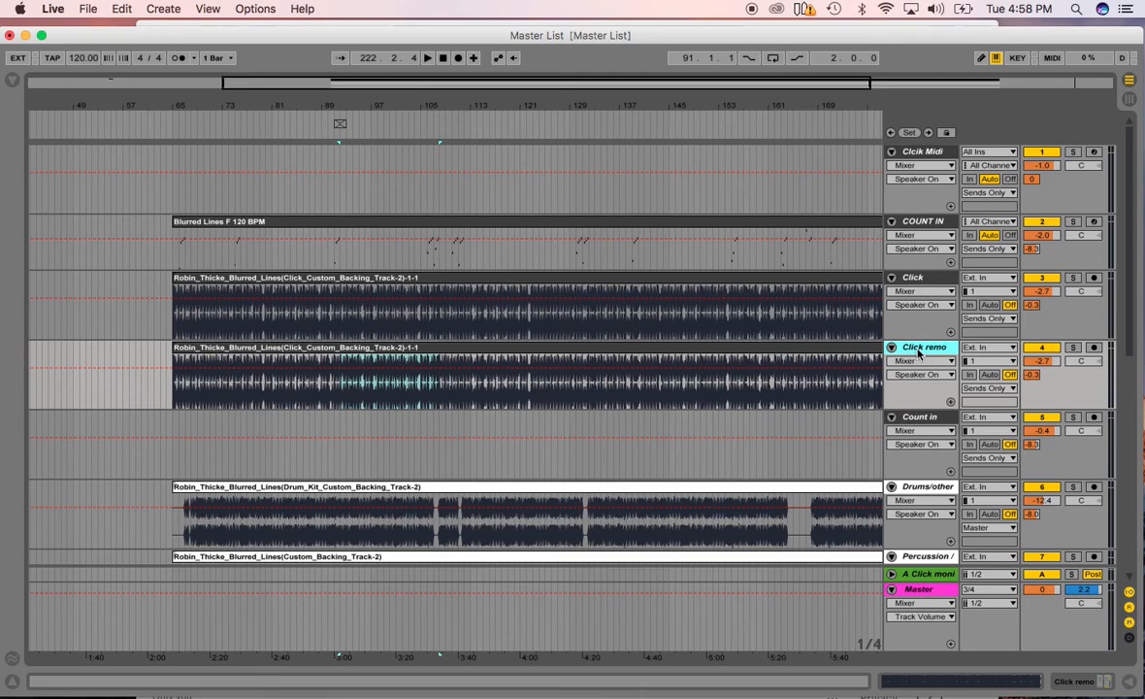
Step: Colour the Click remo track dark gold and move it above COUNT IN, directly below Clcik Midi
right_click(922, 349)
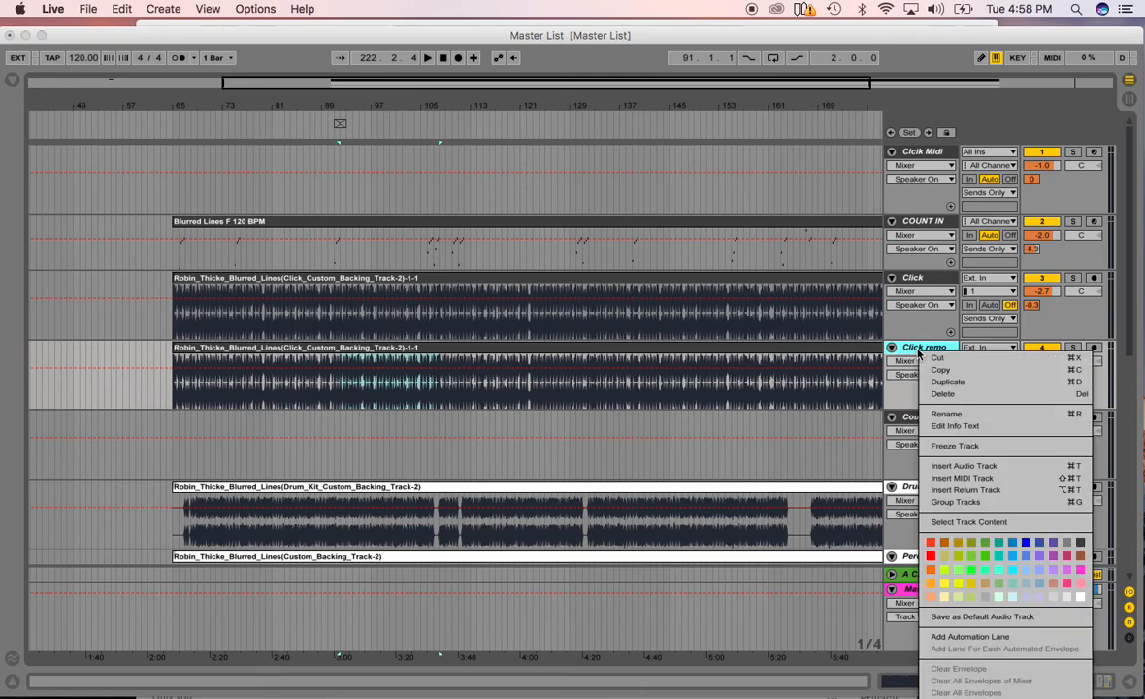
left_click(957, 543)
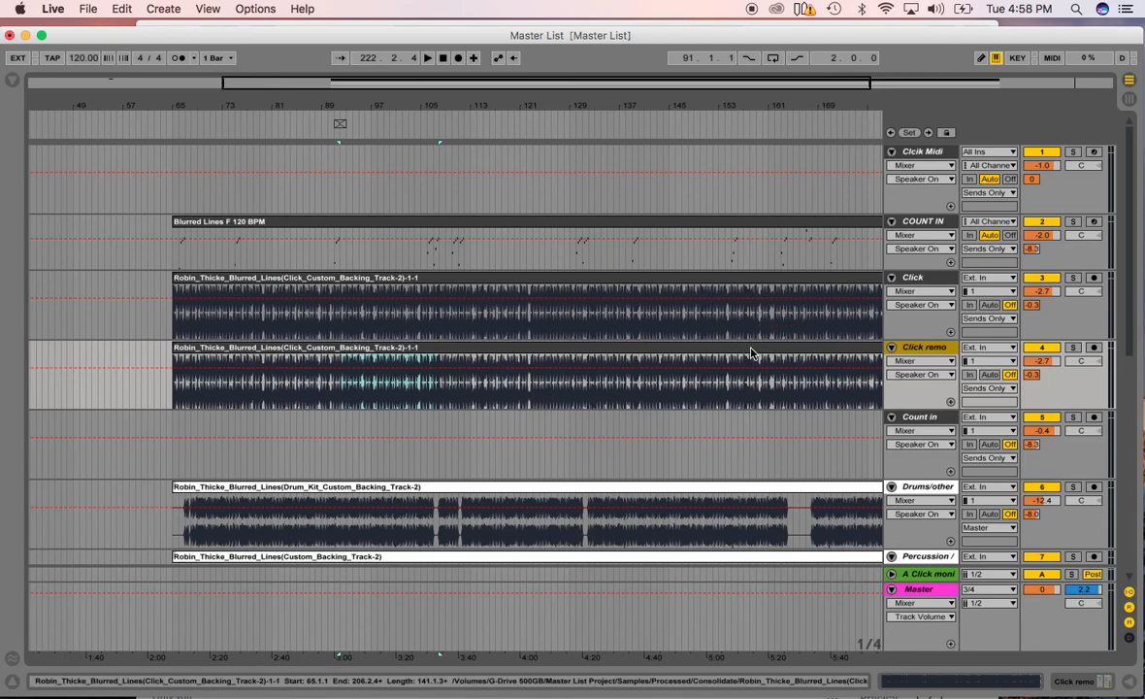
left_click_drag(909, 220, 908, 220)
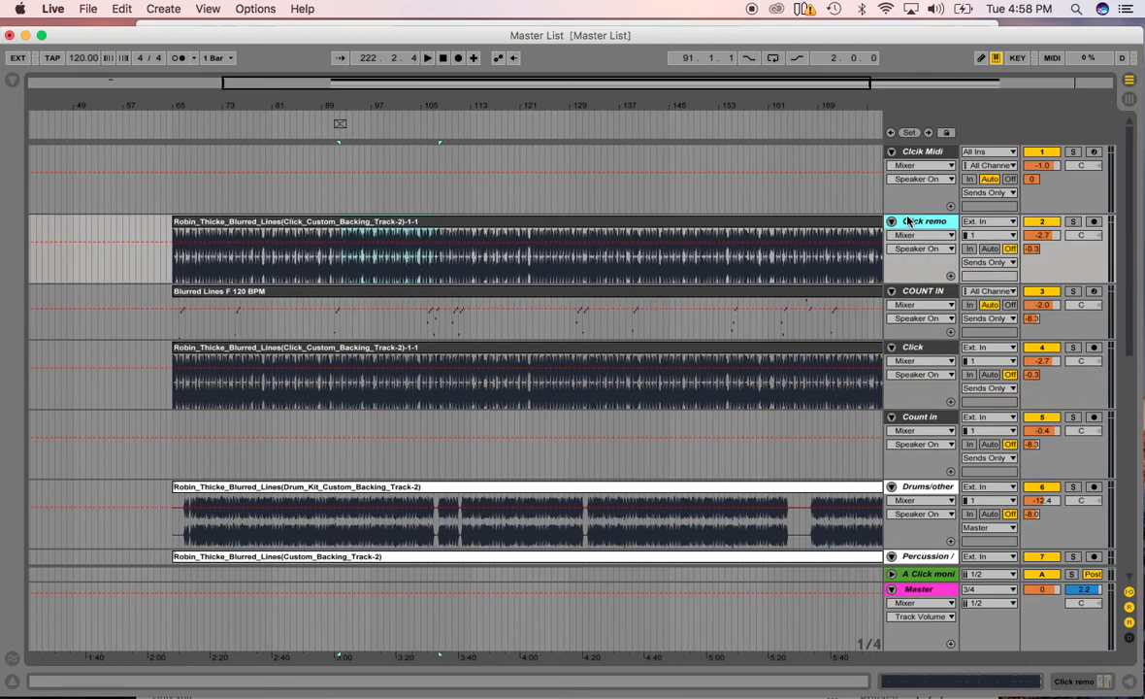
left_click_drag(493, 105, 493, 68)
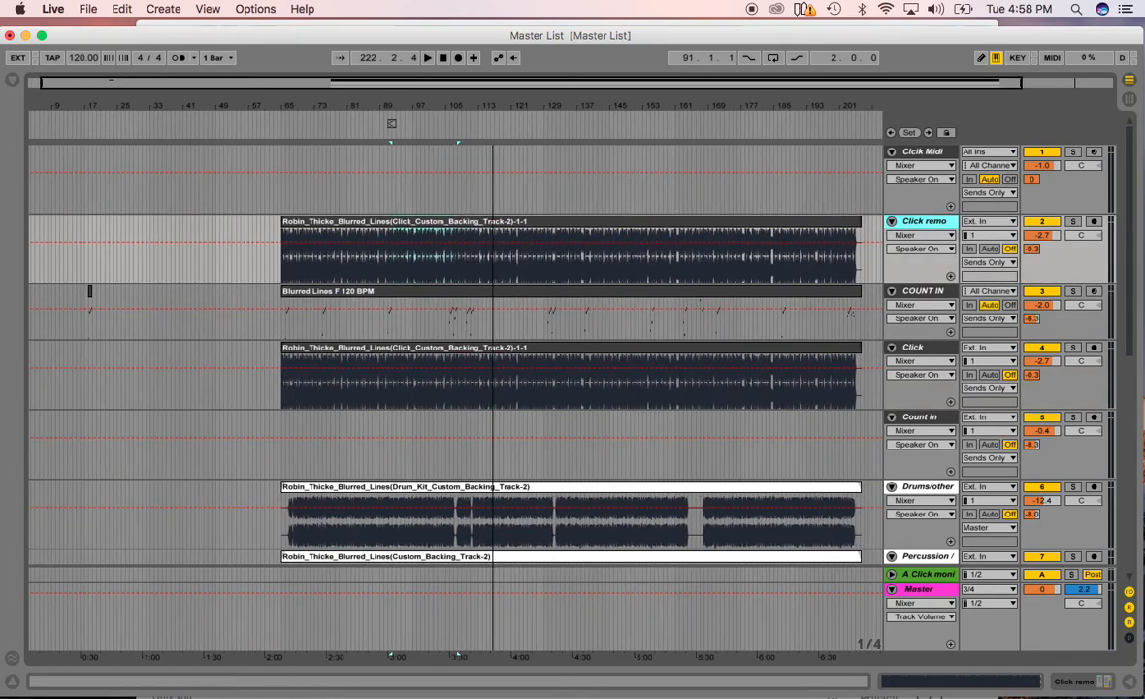